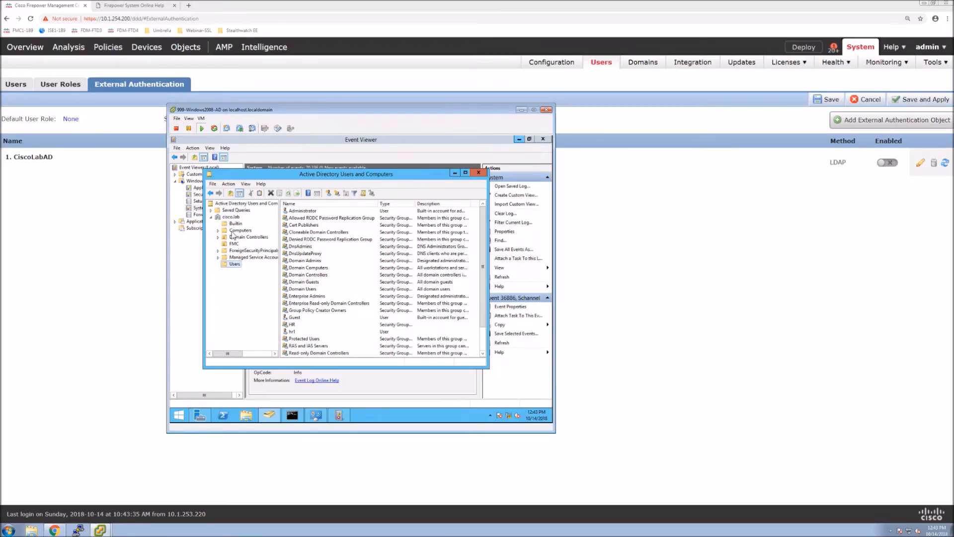
- List the FMC organizational unit's users and groups in ADUC, then return to the FMC External Authentication page
click(213, 299)
click(233, 244)
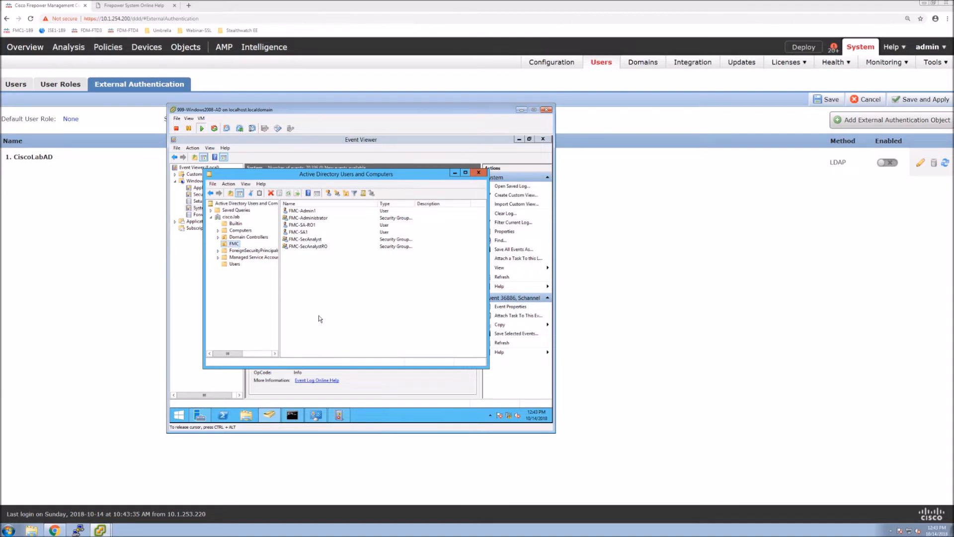
click(291, 306)
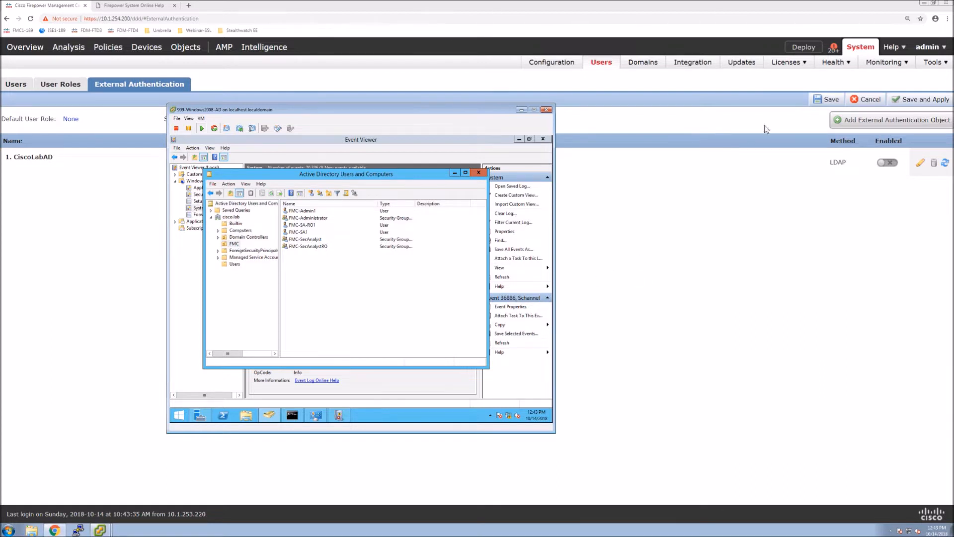
click(632, 271)
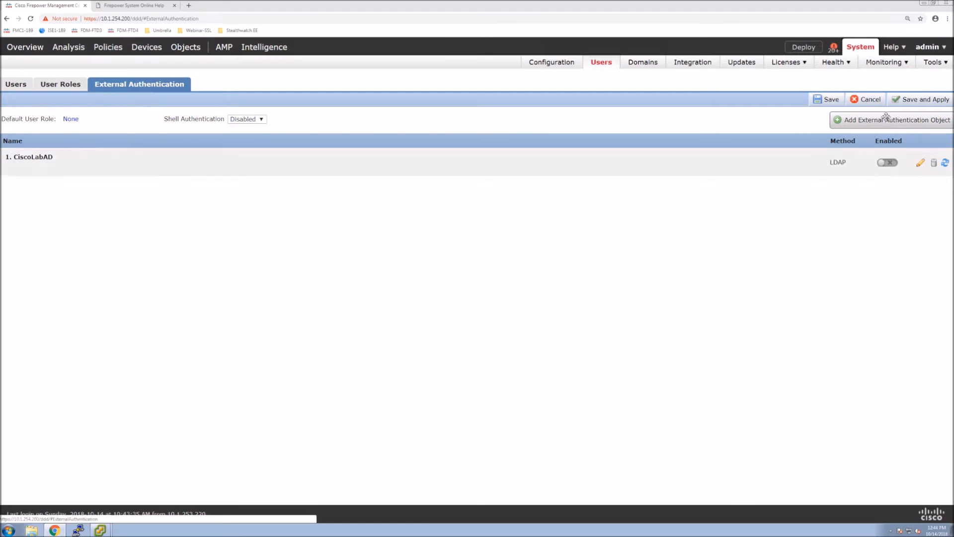
- Edit CiscoLabAD and confirm LDAP method with MS Active Directory server type
click(918, 165)
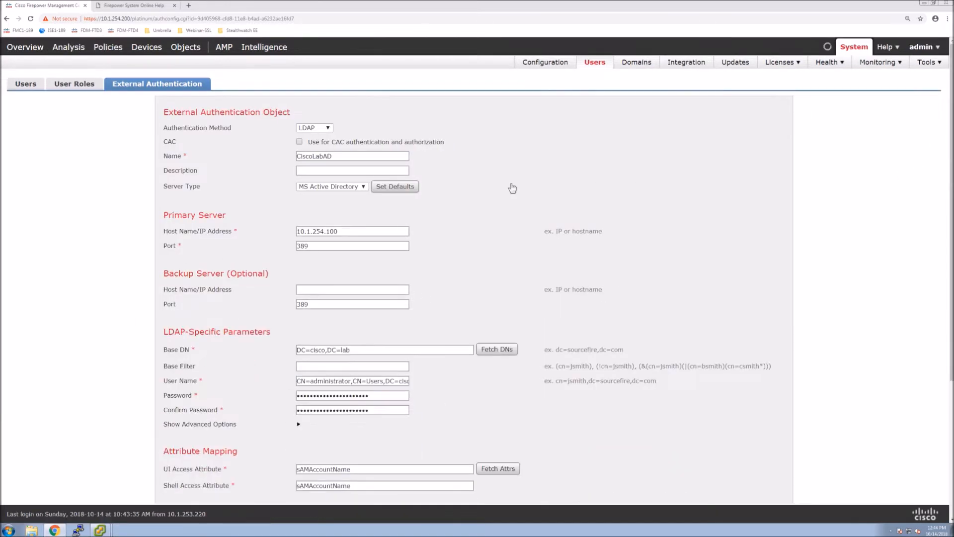
click(326, 129)
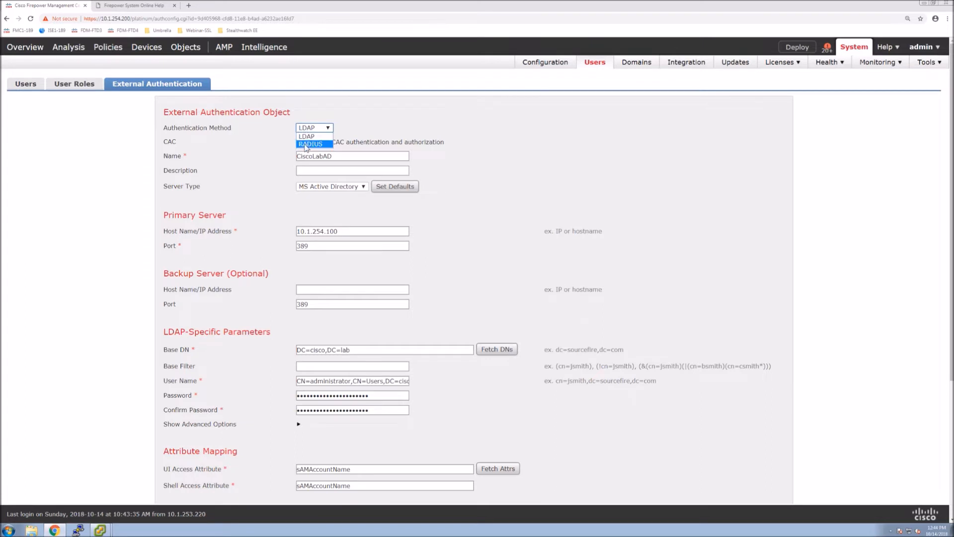
click(252, 161)
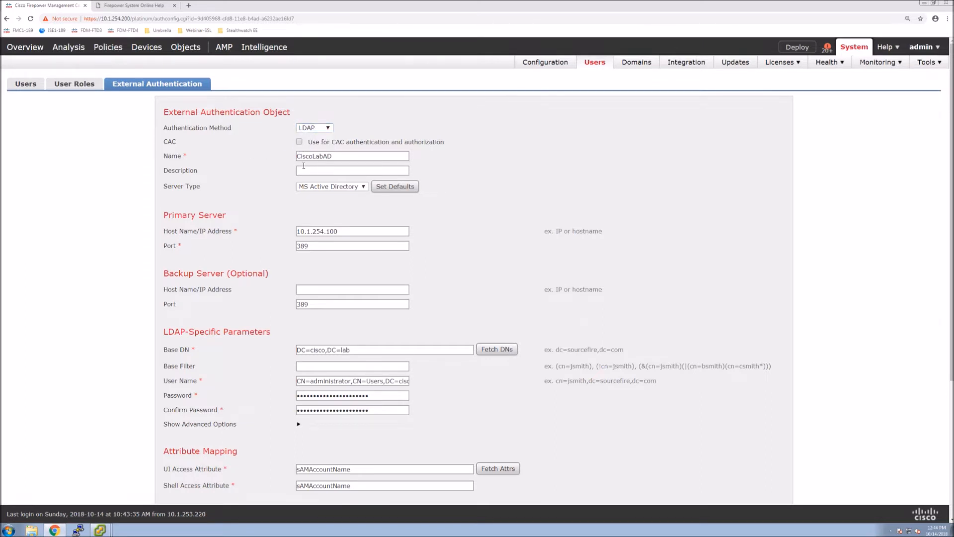
click(365, 187)
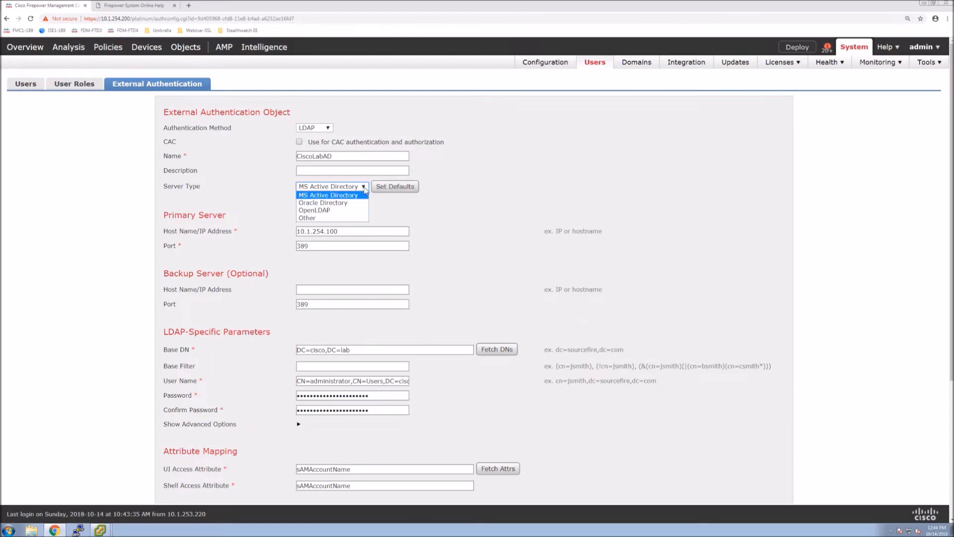
click(327, 195)
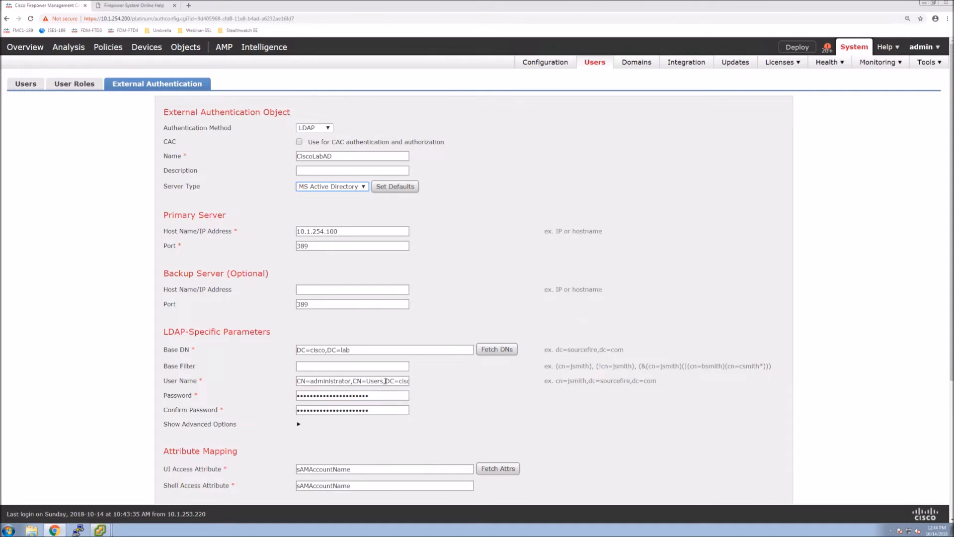
- Review the bind user name, highlighting its CN=Users portion
drag(384, 381, 353, 381)
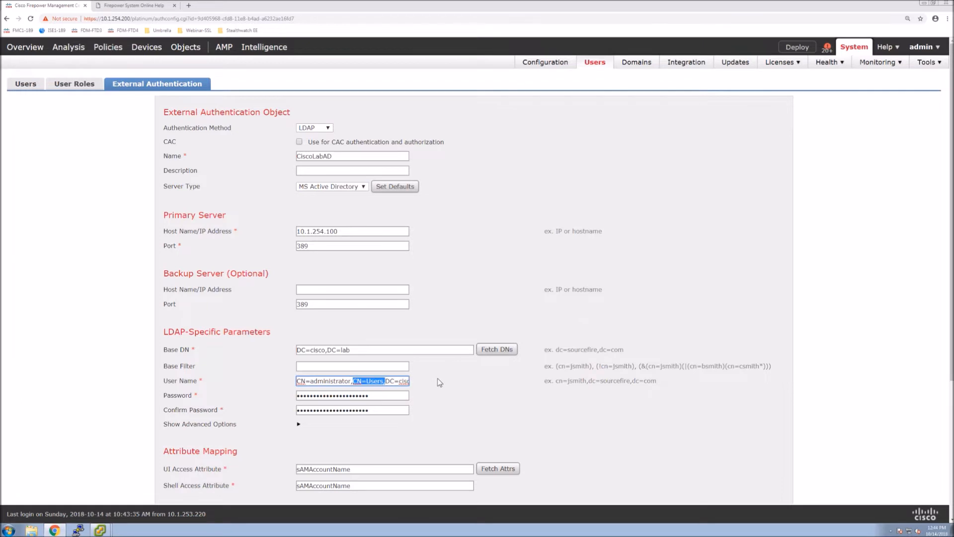
key(Right)
key(End)
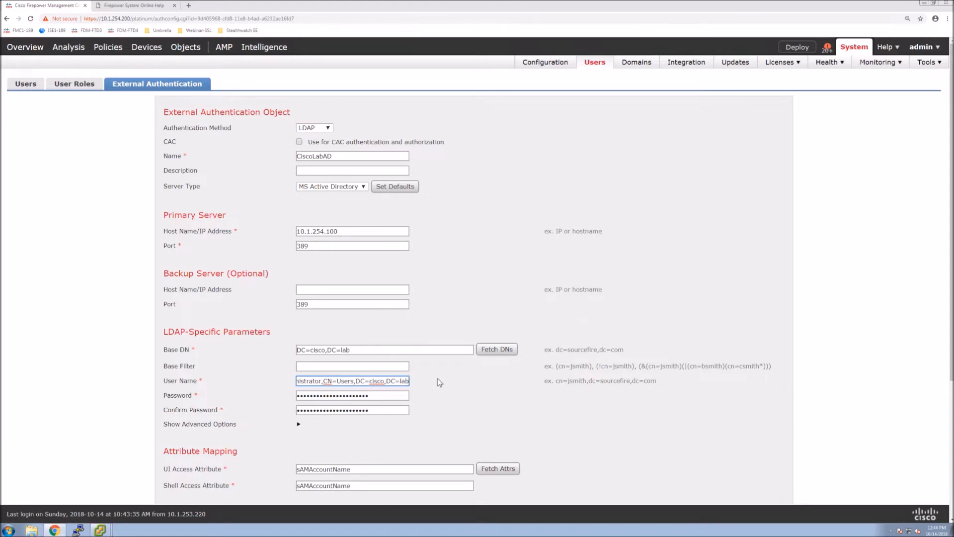
- Fetch the directory attributes and keep sAMAccountName as the UI access attribute
click(299, 424)
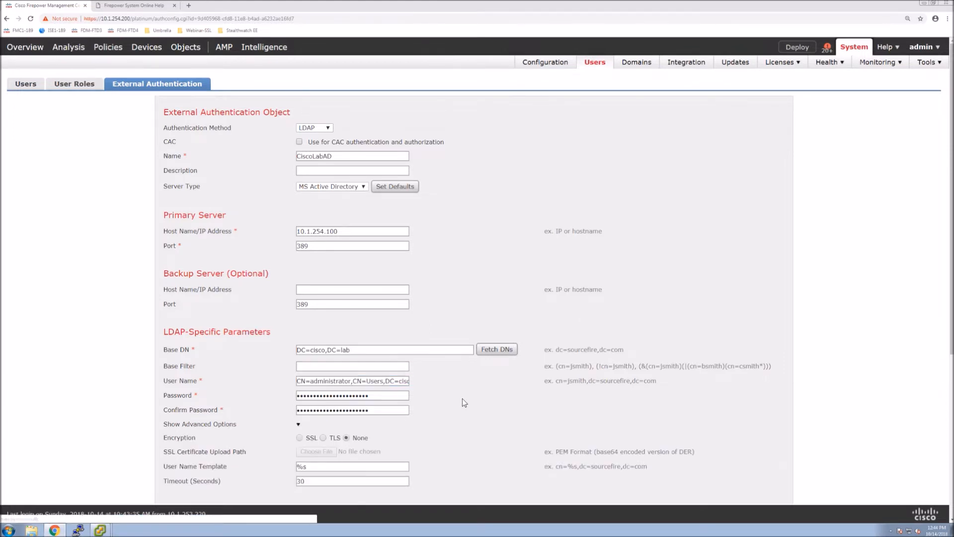
scroll(463, 402, down, 3)
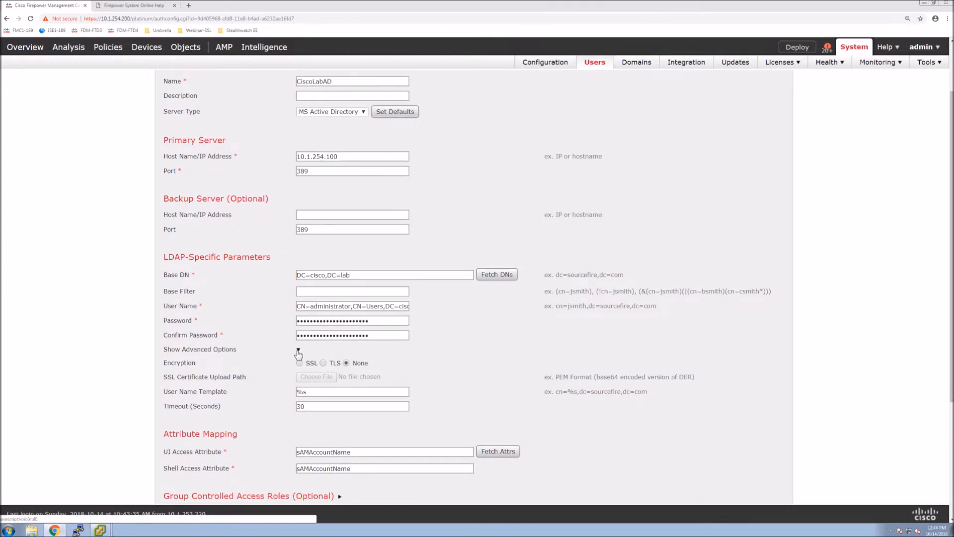
click(298, 351)
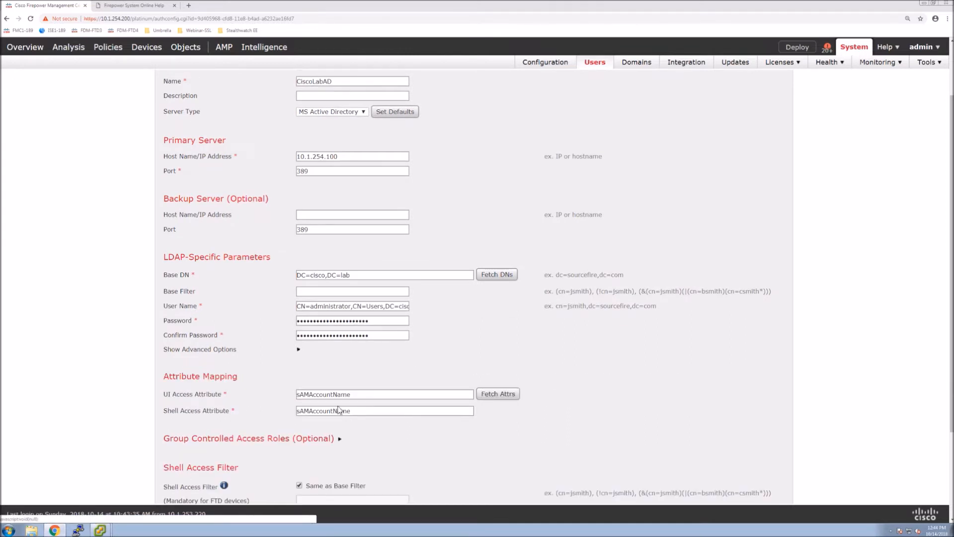
click(496, 395)
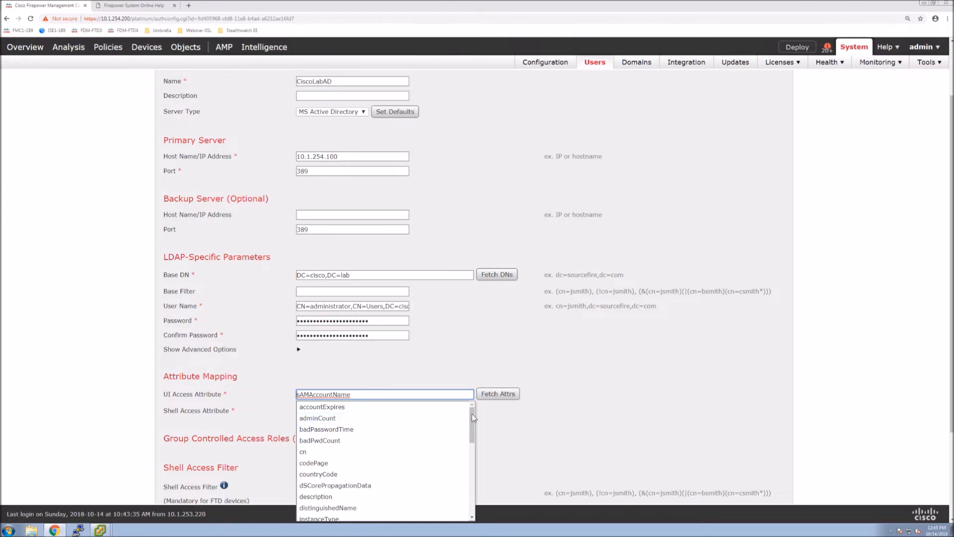
drag(473, 435, 470, 514)
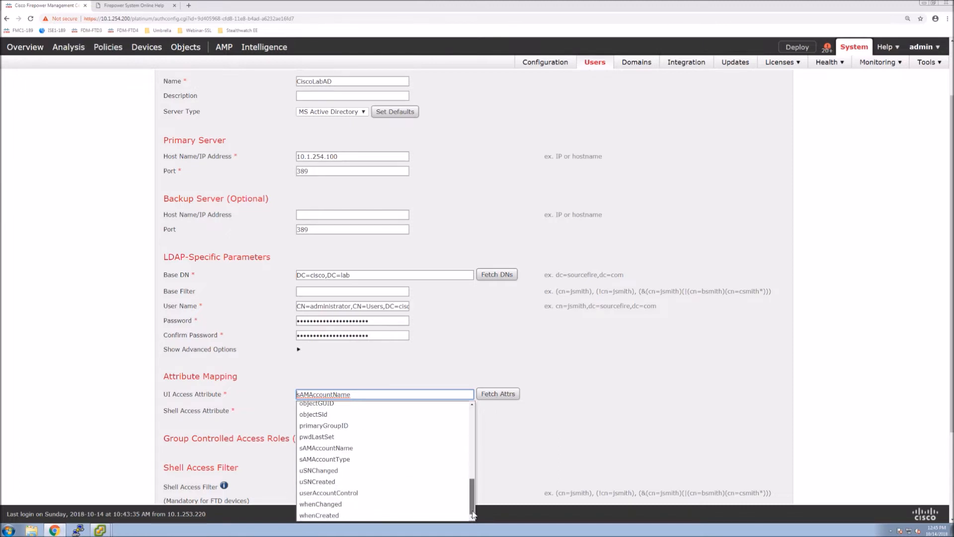
click(332, 448)
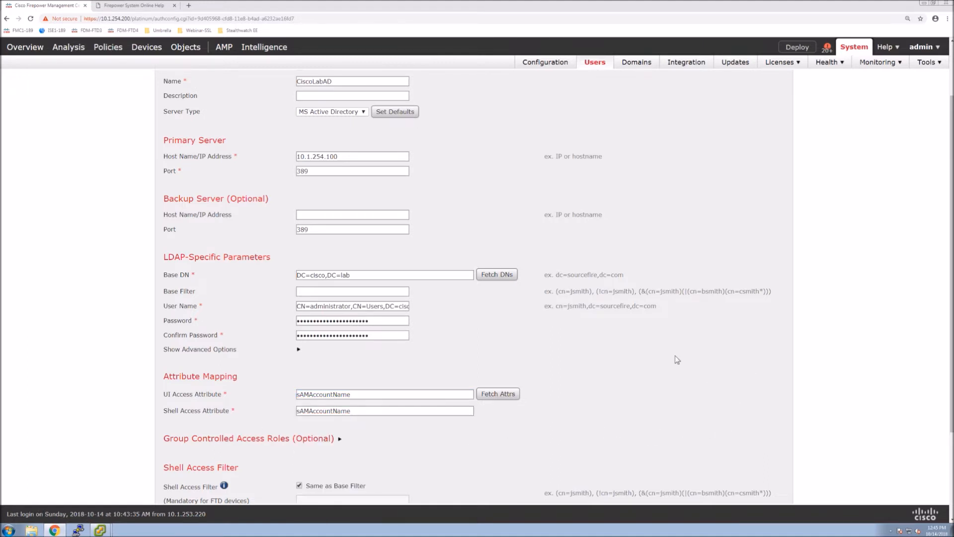
scroll(671, 358, down, 3)
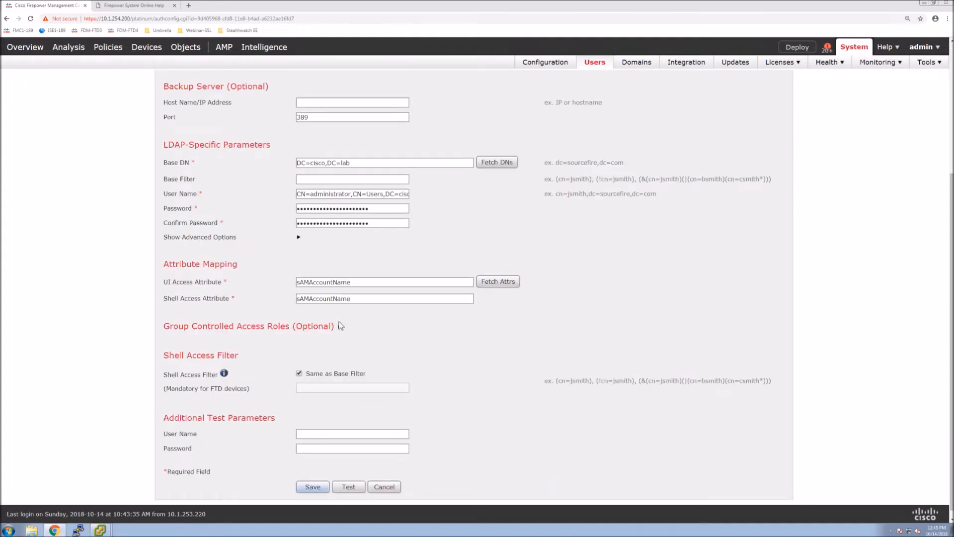
- Review the Administrator, Security Analyst and read-only analyst group DNs under Group Controlled Access Roles
click(340, 327)
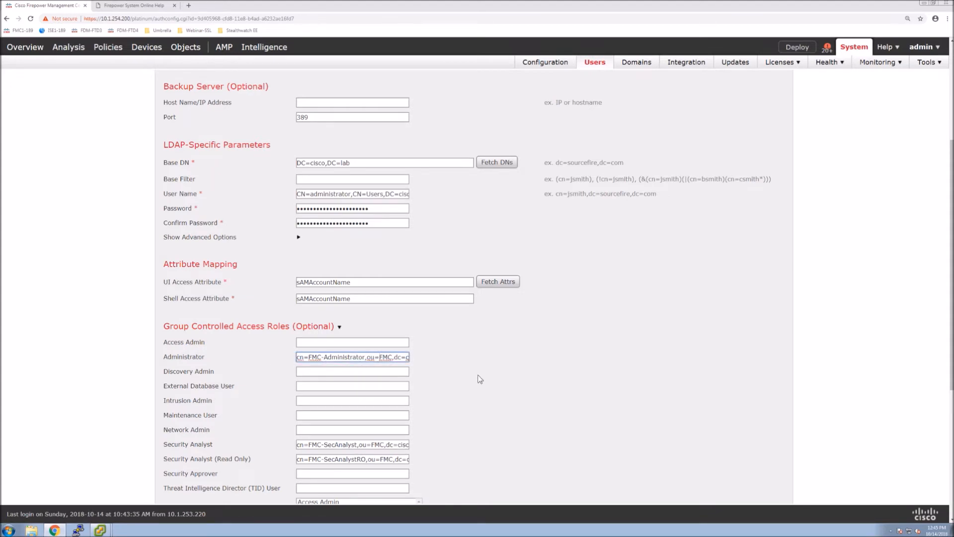
key(Right)
key(Right)
key(Right)
text(c=lab)
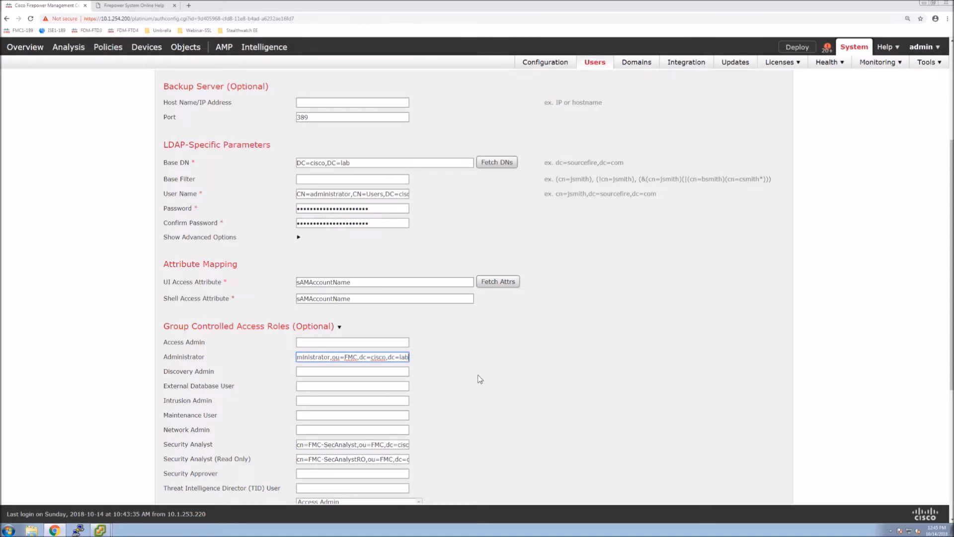
click(342, 445)
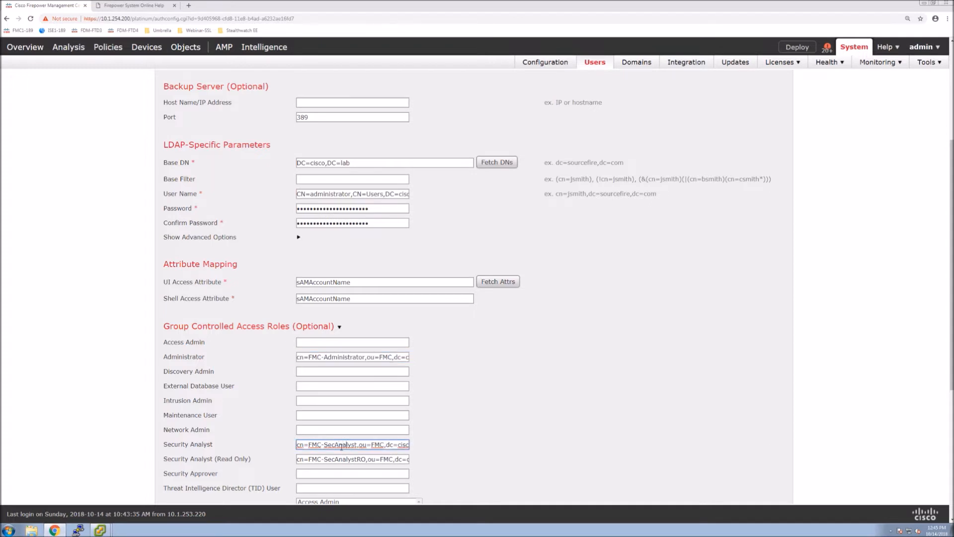
key(End)
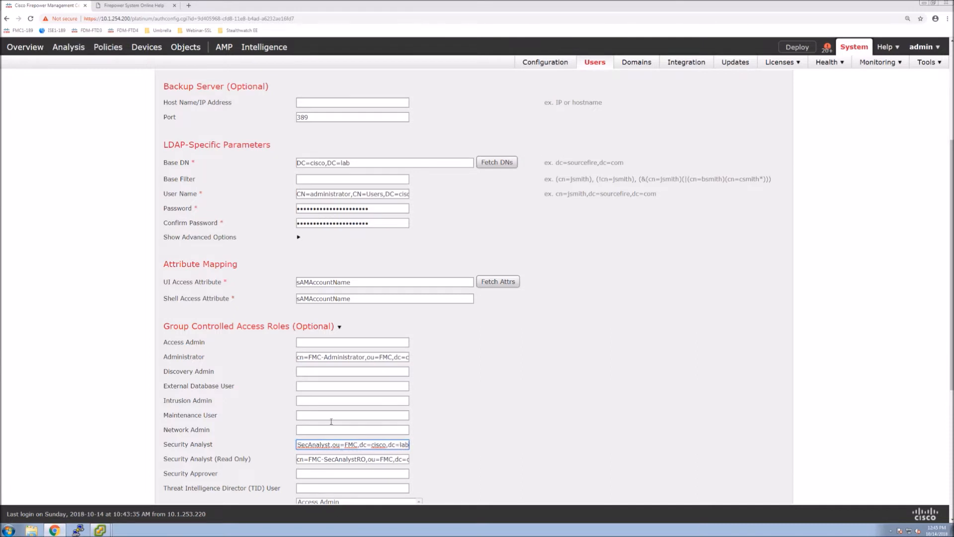
key(Tab)
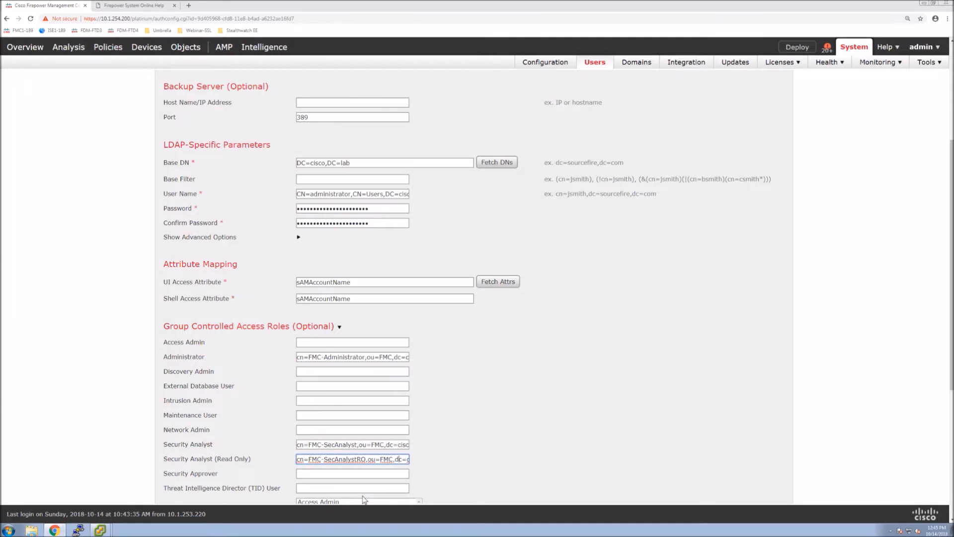
key(Right)
key(Right)
key(Right)
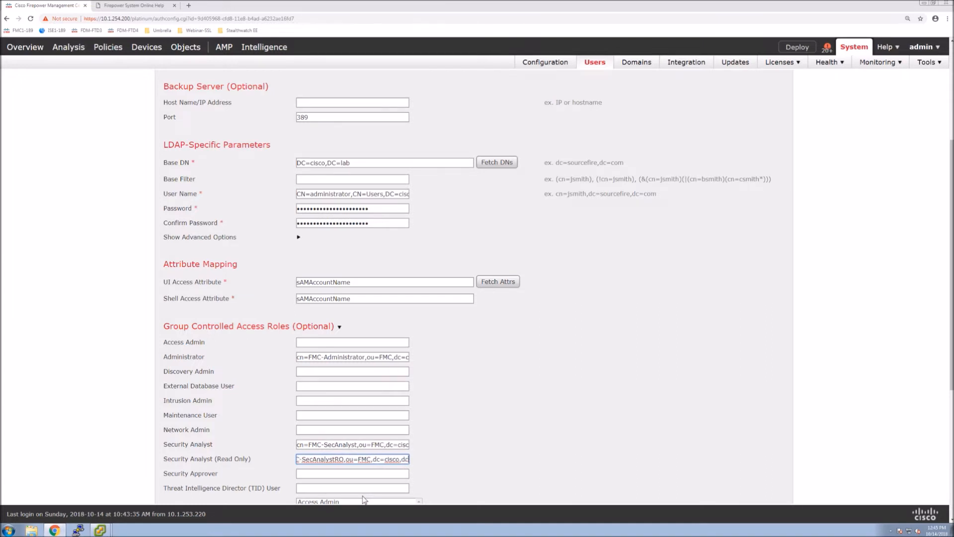
text(lab)
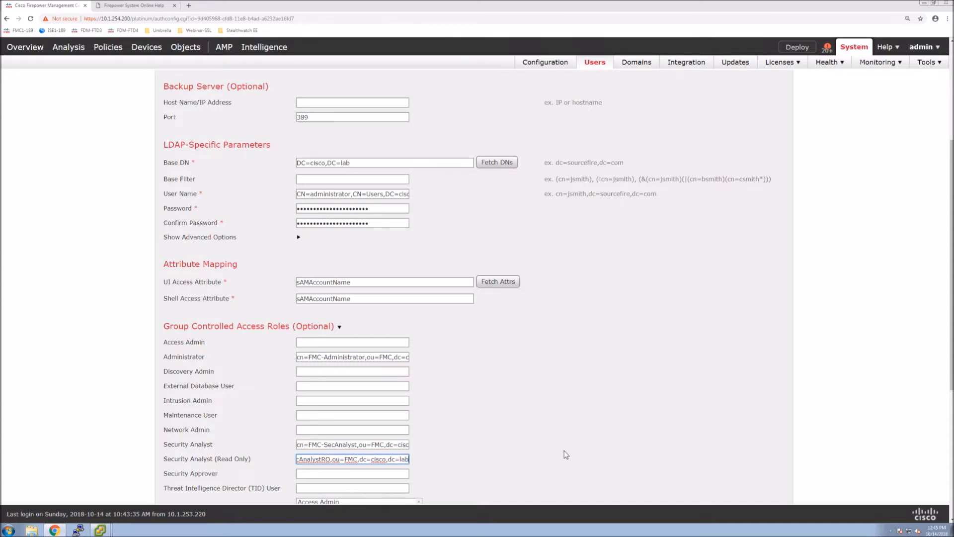
click(923, 373)
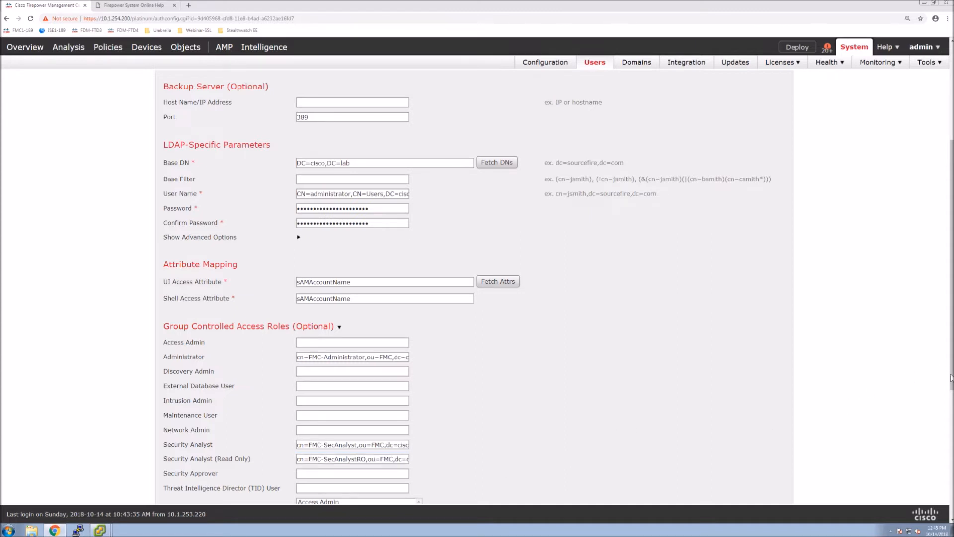
- Scroll down to the default user role and group member attribute fields
click(951, 492)
click(948, 494)
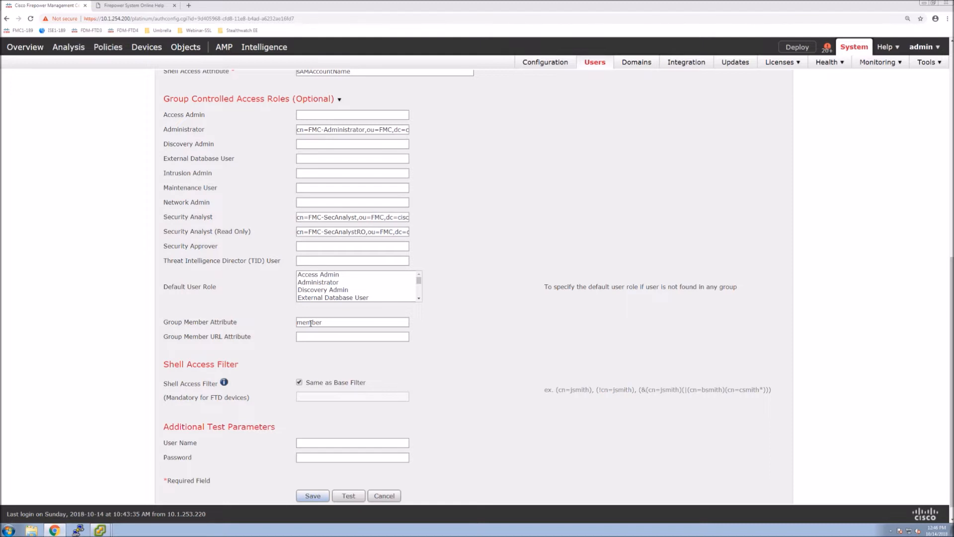
- Choose Administrator as default user role and enter FMC-Admin1 with its password as test credentials
click(321, 282)
click(503, 341)
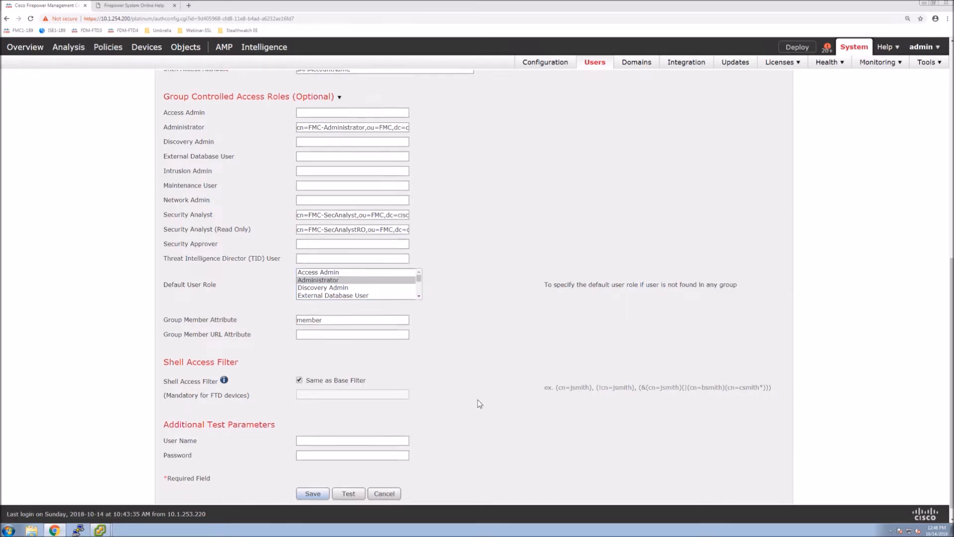
scroll(477, 399, down, 1)
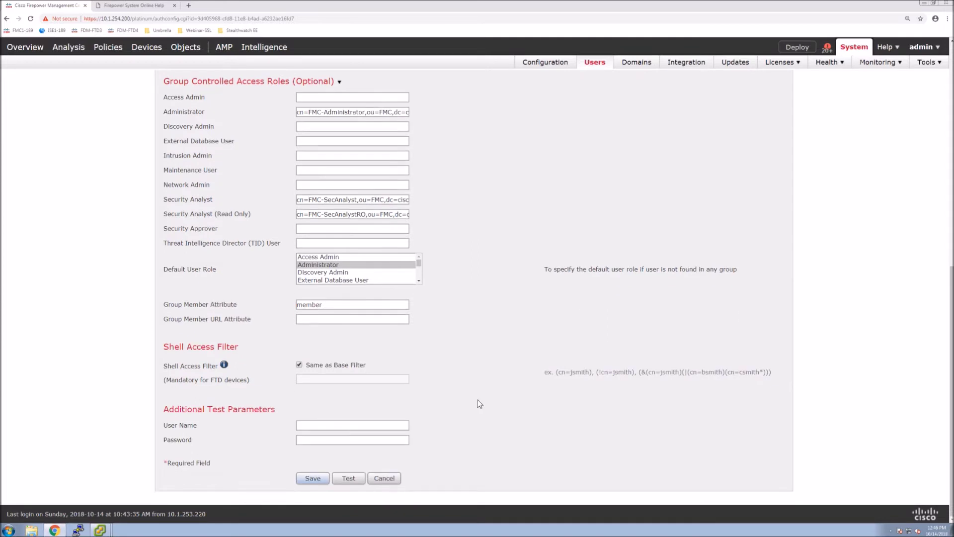
click(320, 426)
text(FMC-Admin1)
key(Tab)
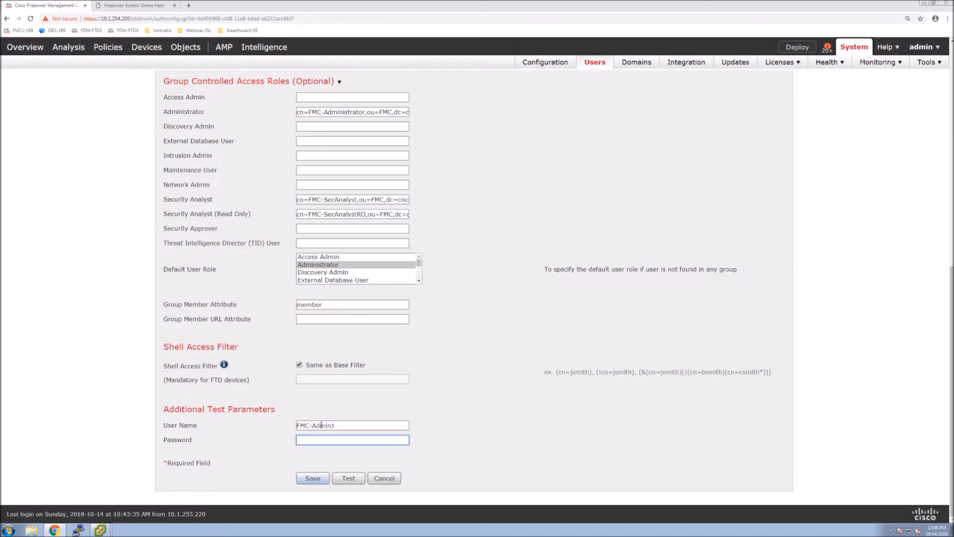
text(**********)
text(*)
- Run the test for FMC-Admin1 and confirm Success with Administrator group membership
click(345, 480)
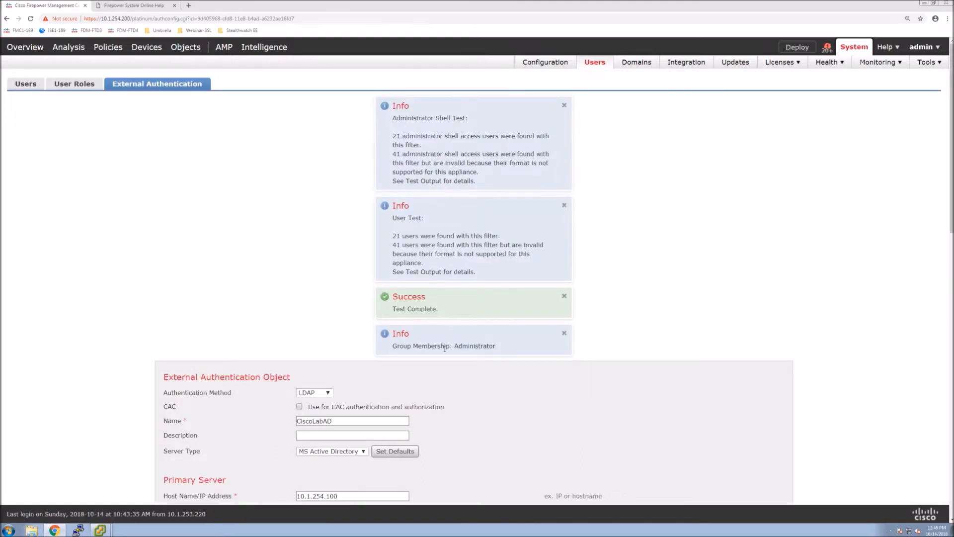
double_click(480, 348)
click(751, 264)
scroll(751, 262, down, 5)
scroll(750, 263, down, 5)
scroll(750, 262, down, 3)
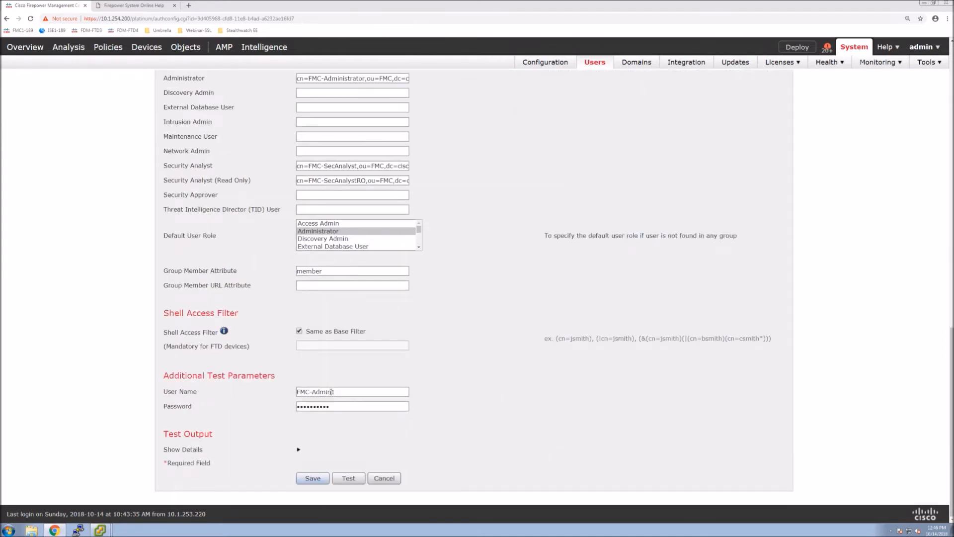
- Change the test user to FMC-SA1 and run the directory test
click(332, 392)
key(BackSpace)
key(BackSpace)
key(BackSpace)
key(BackSpace)
key(BackSpace)
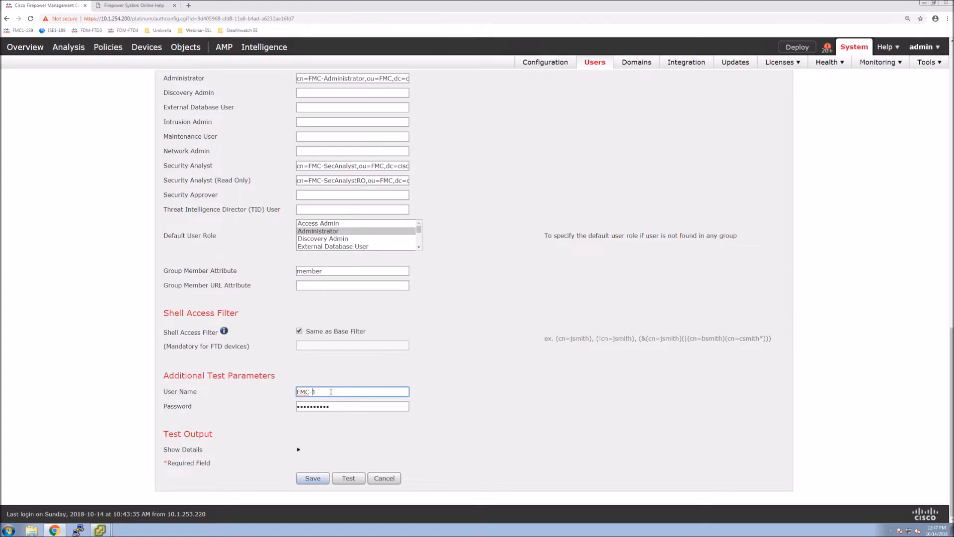
text(SA)
click(348, 478)
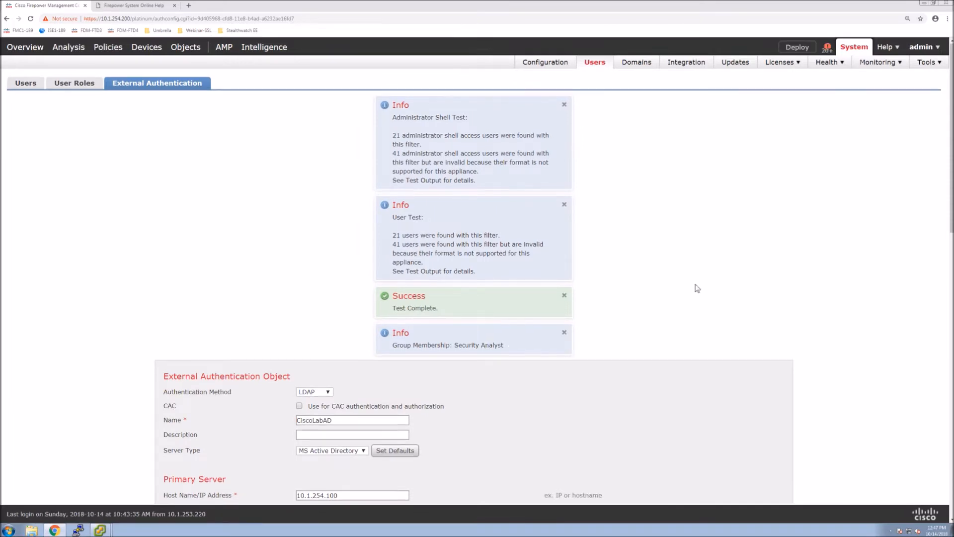
scroll(696, 287, down, 10)
scroll(696, 287, down, 5)
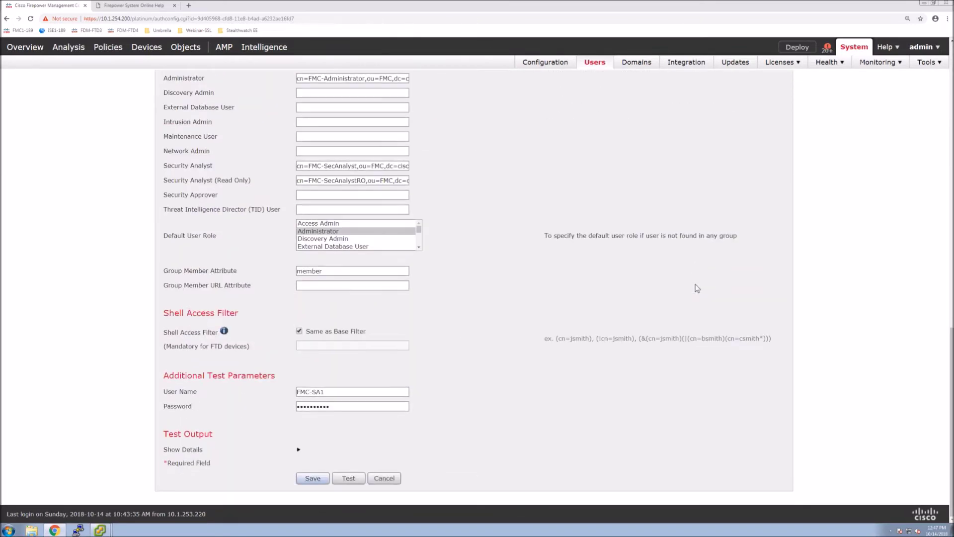
- Test user FMC-SA-RO1 and expand the detailed output listing found and unsupported users
double_click(321, 391)
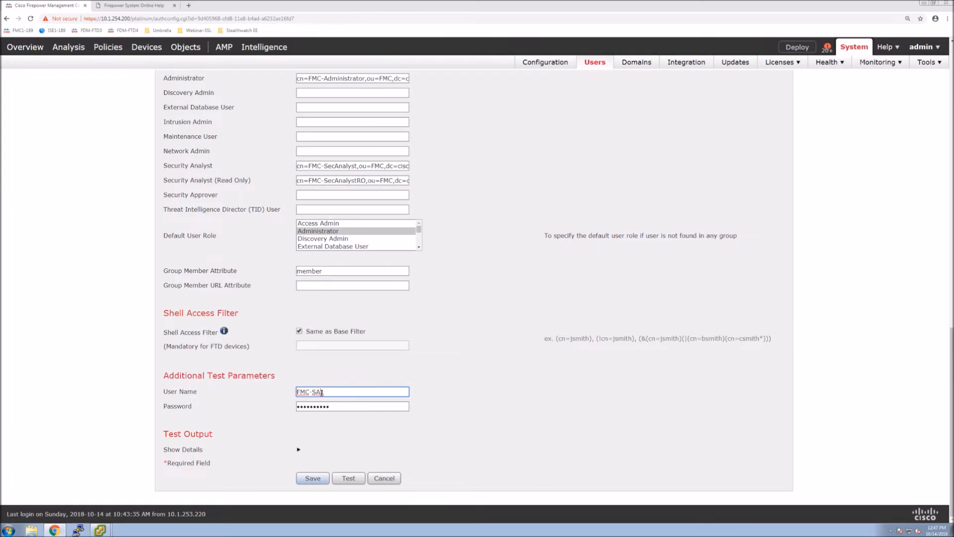
text(-rol)
key(BackSpace)
key(BackSpace)
text(RO)
click(348, 478)
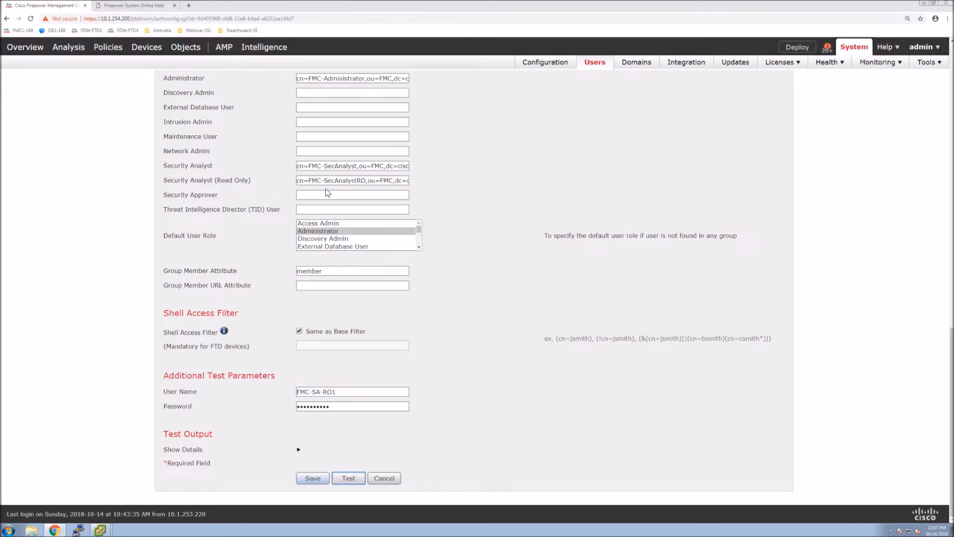
click(347, 478)
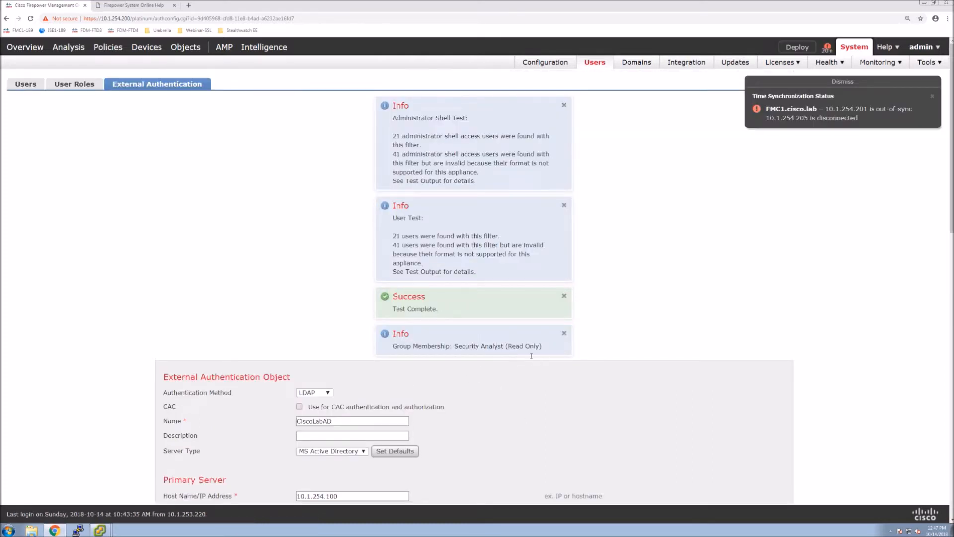
scroll(532, 359, down, 10)
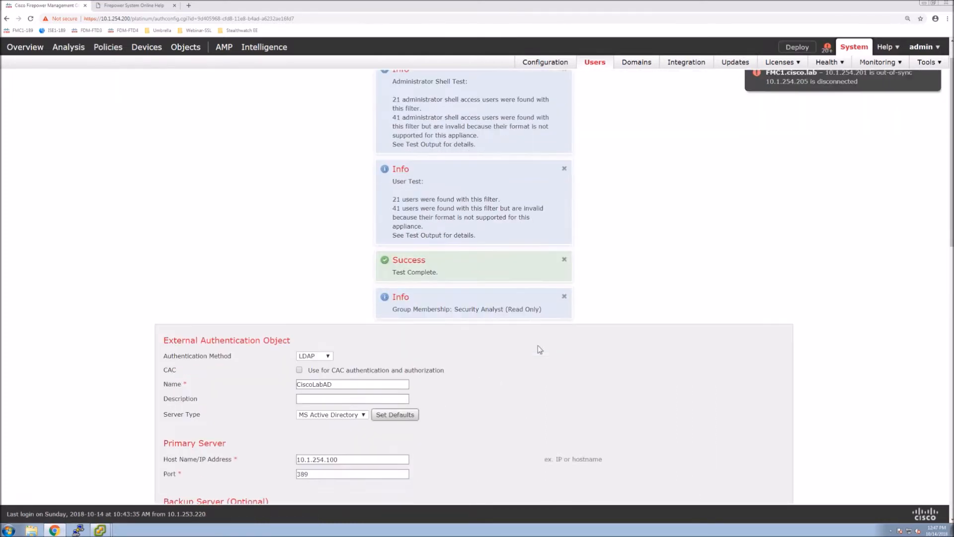
scroll(539, 349, down, 5)
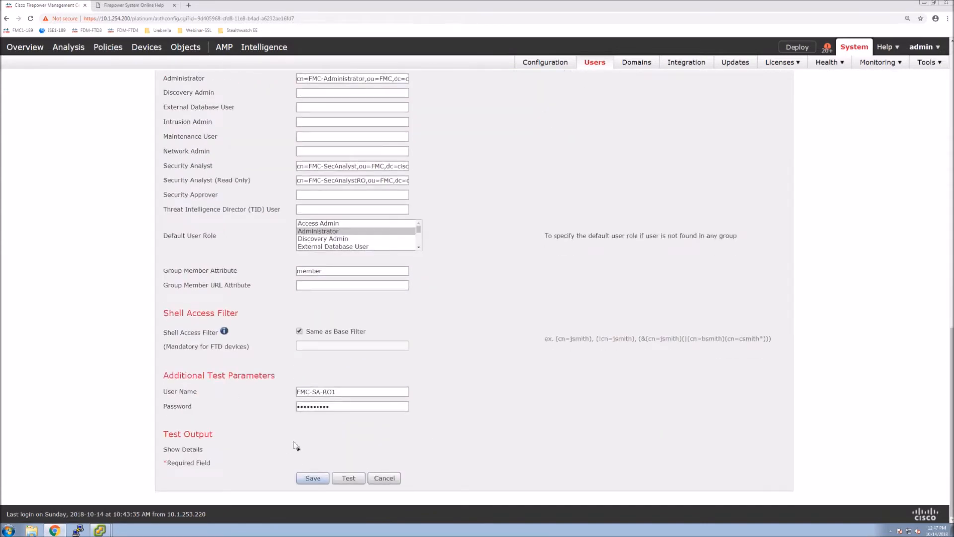
click(298, 449)
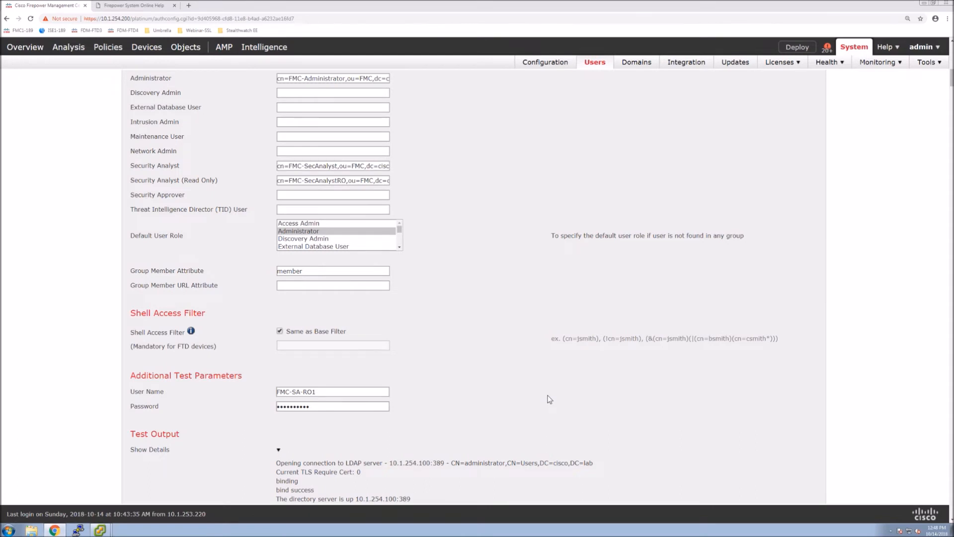
scroll(548, 399, down, 1)
scroll(388, 413, down, 2)
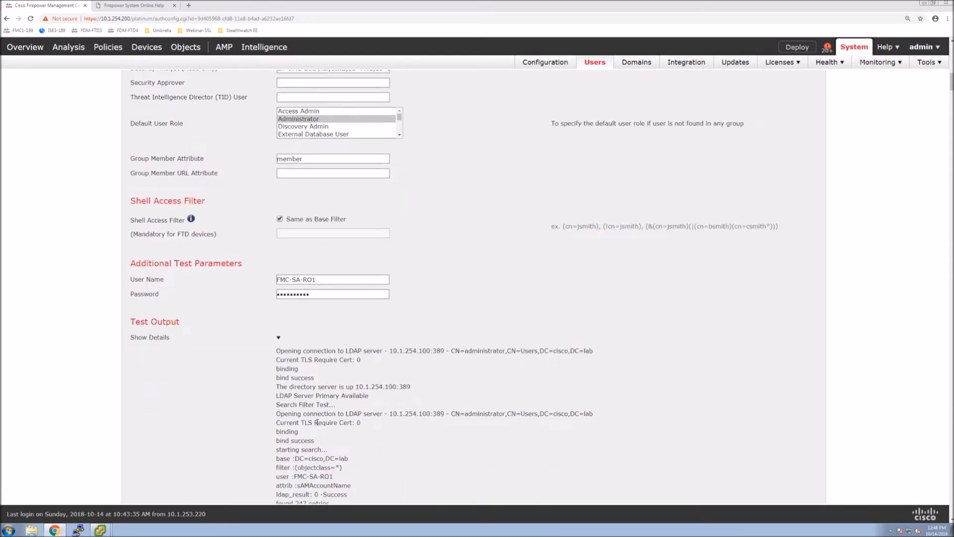
scroll(413, 436, down, 2)
scroll(414, 443, down, 1)
scroll(415, 446, down, 1)
scroll(447, 433, down, 2)
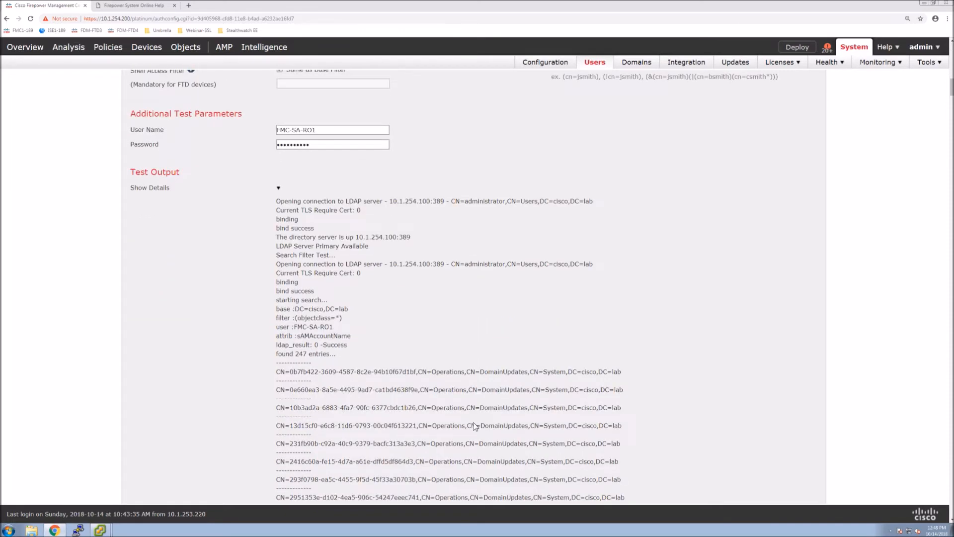
scroll(474, 424, down, 1)
scroll(474, 423, down, 1)
scroll(475, 425, down, 1)
scroll(475, 425, down, 1)
scroll(474, 424, down, 2)
scroll(474, 426, down, 3)
scroll(474, 425, down, 4)
scroll(819, 298, down, 3)
scroll(921, 142, down, 4)
scroll(923, 149, down, 4)
scroll(926, 171, down, 4)
scroll(928, 195, down, 4)
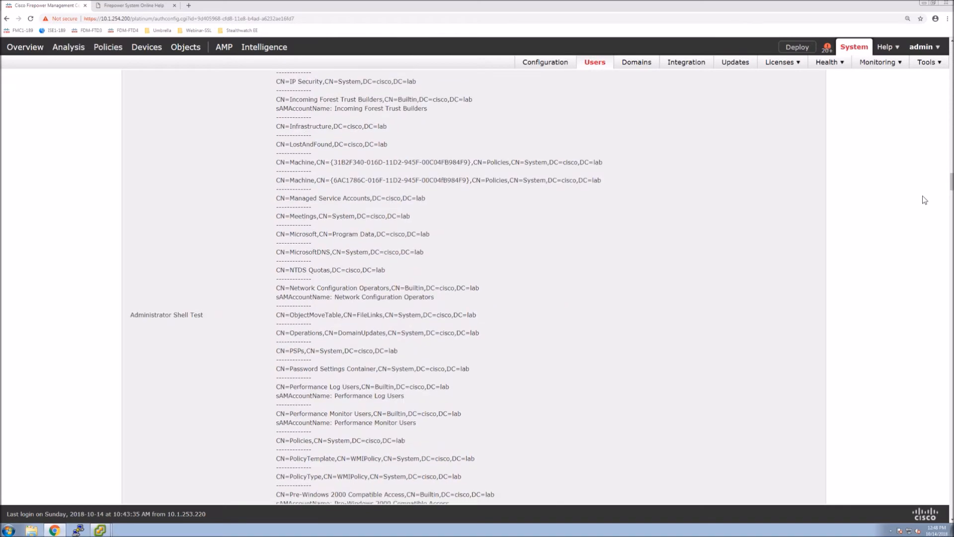
scroll(928, 195, down, 1)
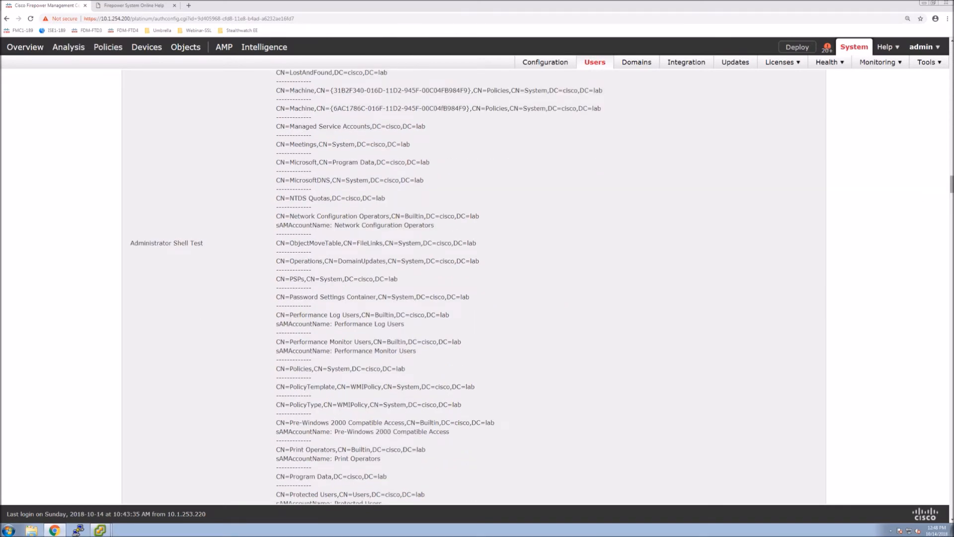
drag(951, 184, 951, 285)
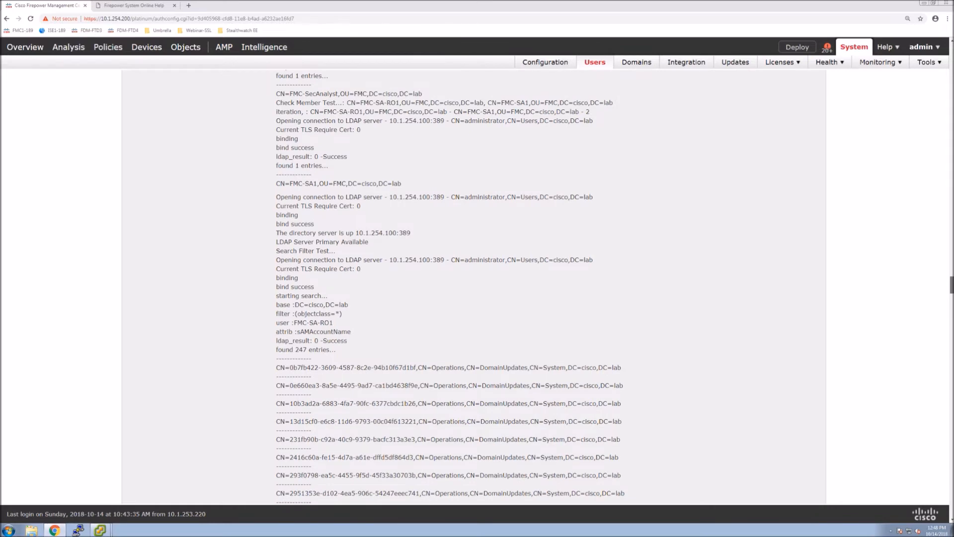
scroll(923, 320, up, 3)
scroll(922, 320, up, 3)
scroll(923, 320, up, 3)
scroll(478, 298, down, 5)
scroll(477, 298, down, 5)
scroll(478, 298, down, 5)
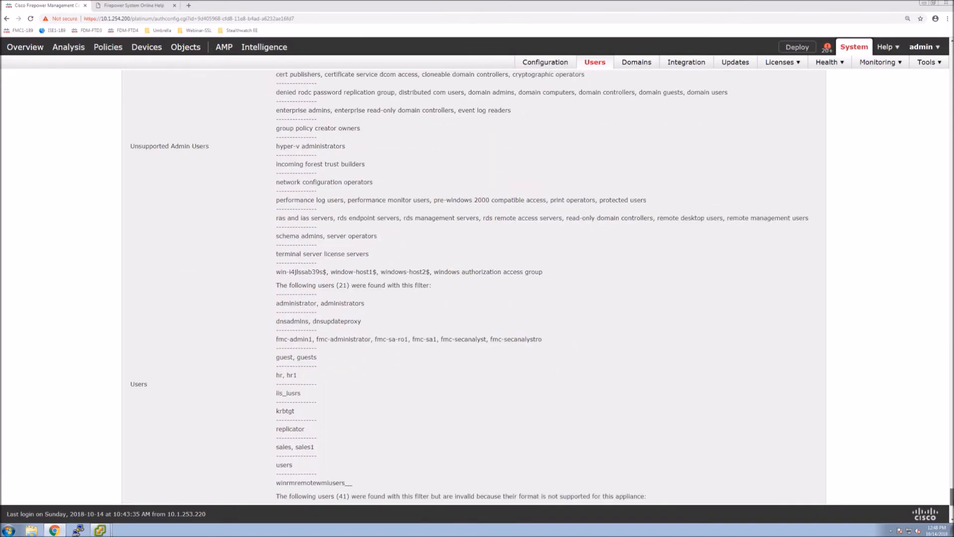
scroll(477, 298, down, 1)
scroll(477, 298, down, 5)
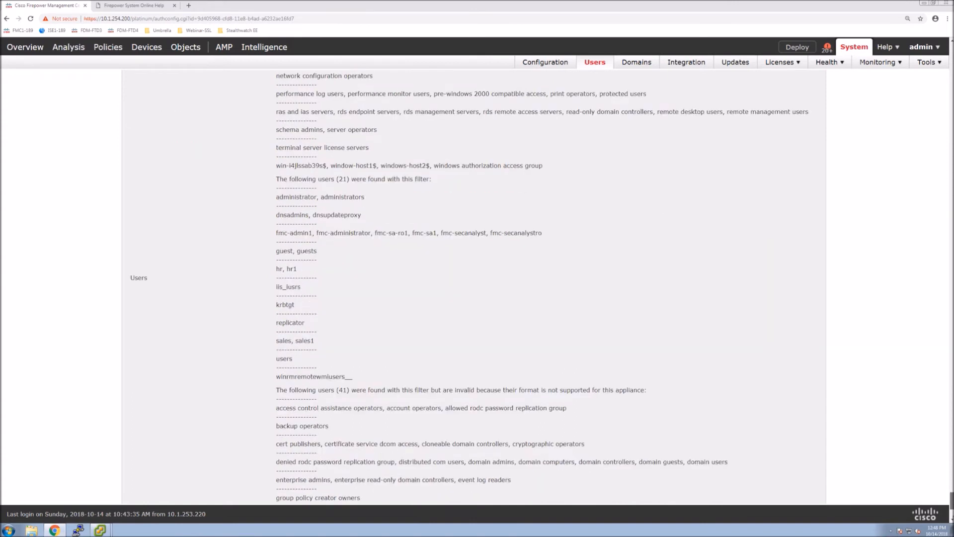
scroll(477, 299, down, 3)
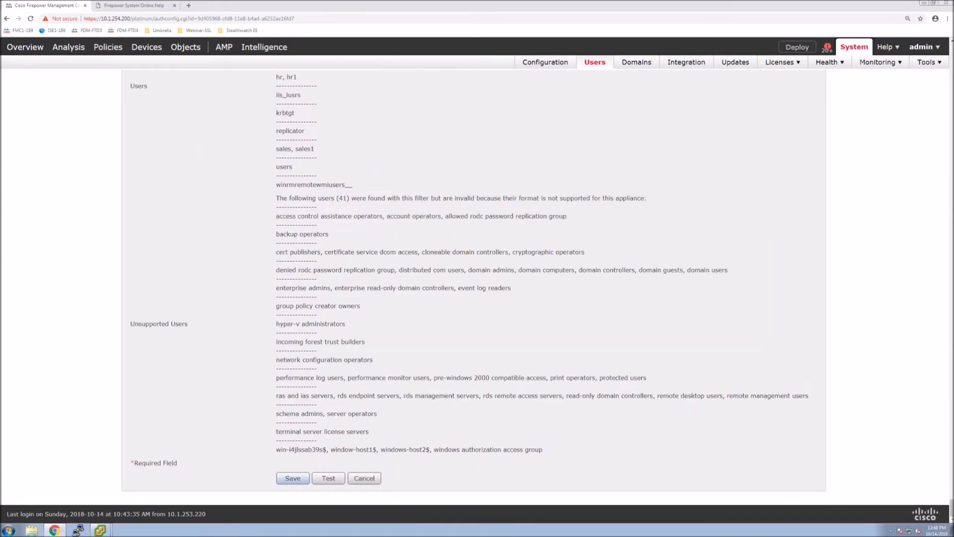
- Save CiscoLabAD, enable it in the external authentication list, save, and log out as admin
click(290, 478)
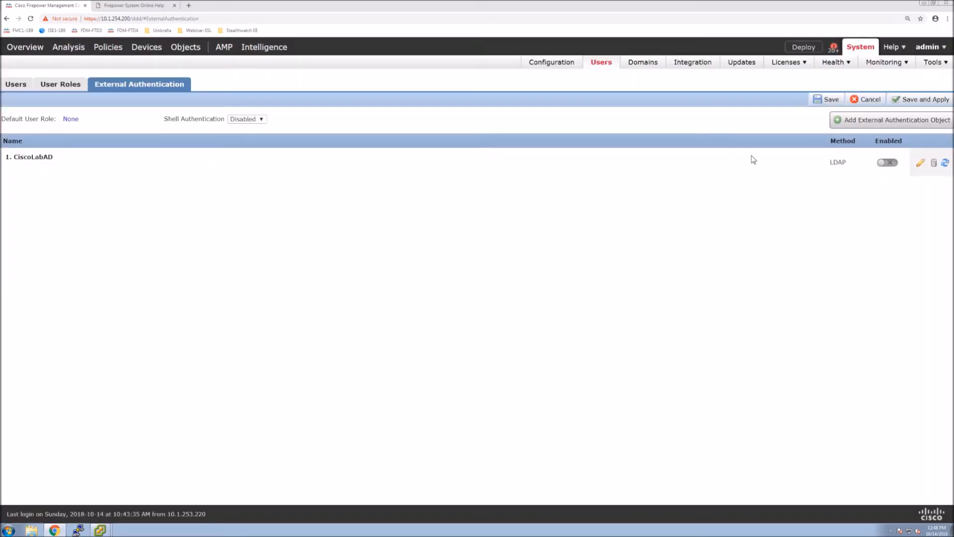
click(888, 163)
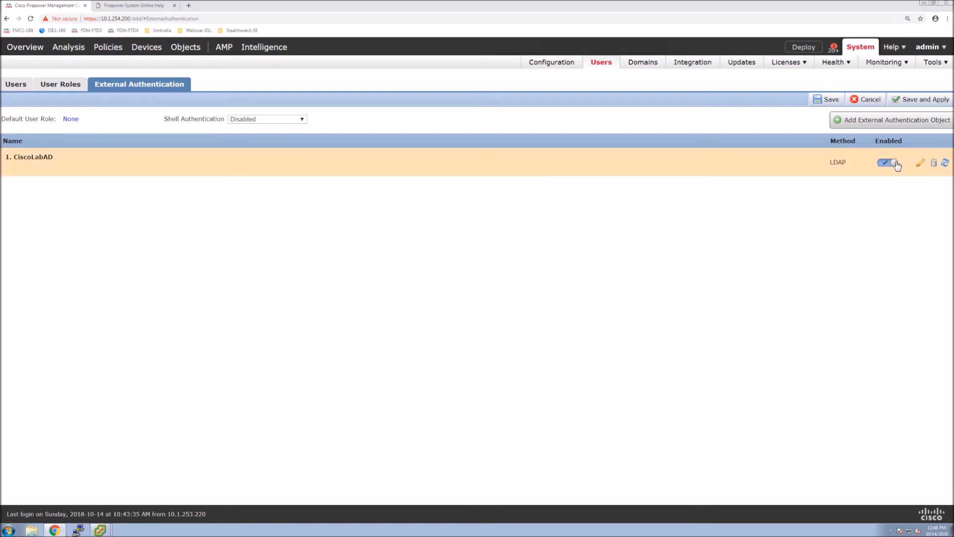
click(820, 101)
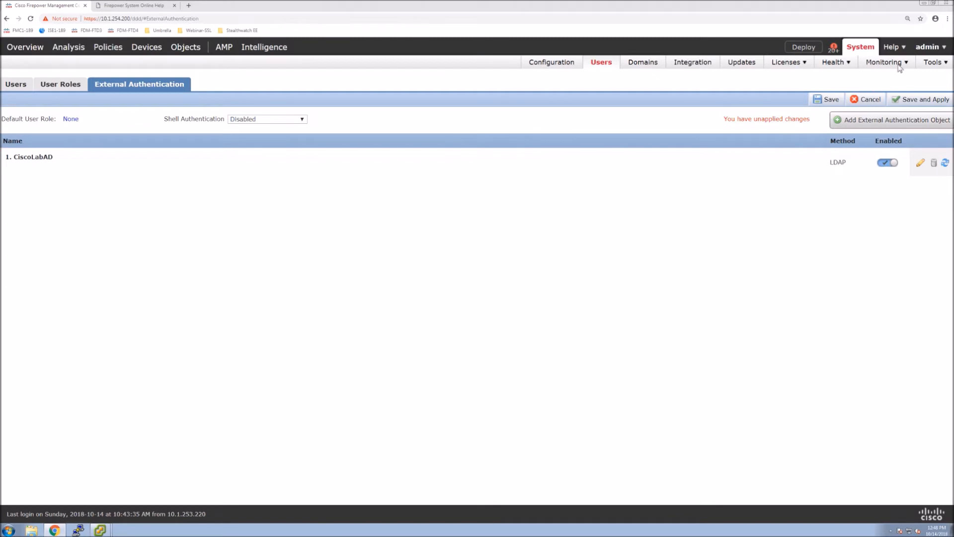
click(929, 47)
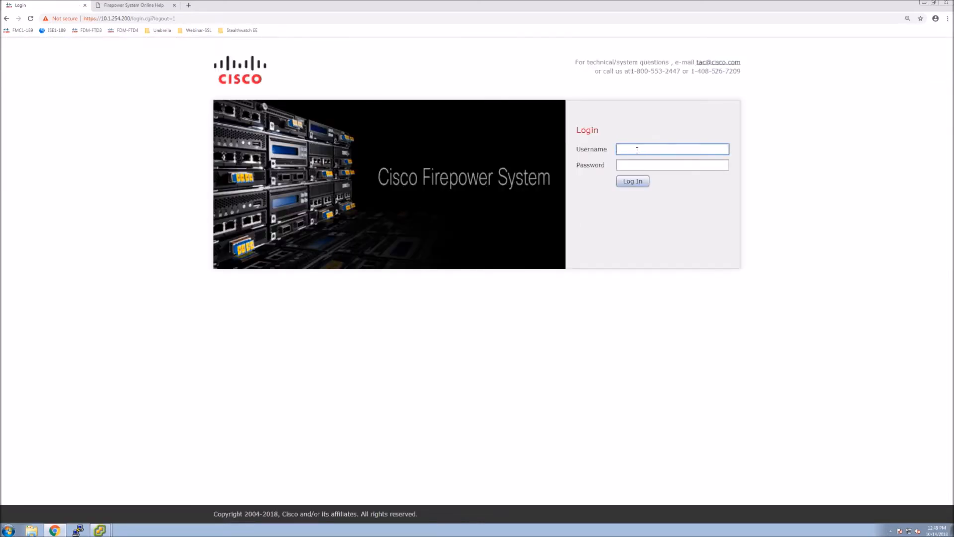
text(FMC-A)
text(dmin1)
- Attempt to sign in as FMC-Admin1 twice, both refused with an authorization error
key(Tab)
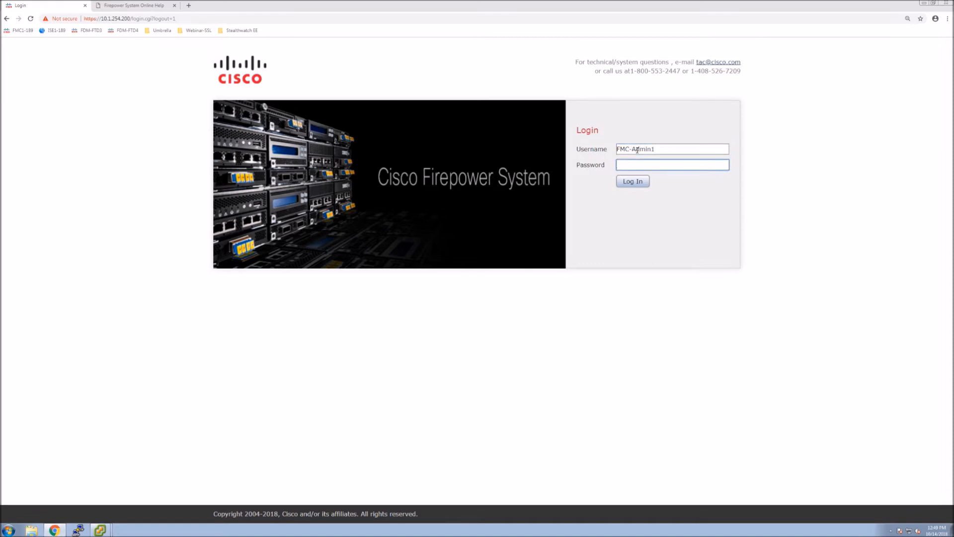
text(••••••••)
text(•)
key(Return)
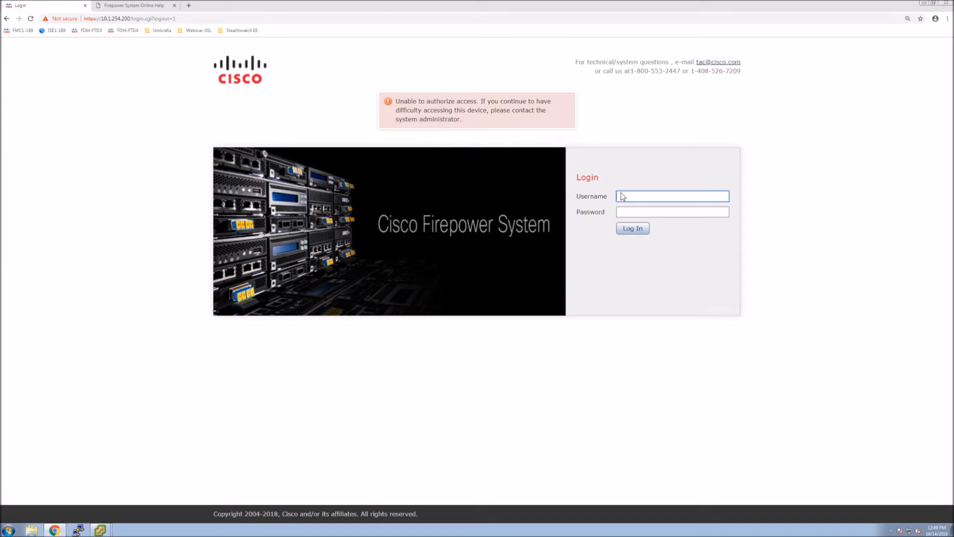
text(FMC-)
text(Admin1)
key(Tab)
text(•••••••••)
key(Return)
text(admin)
- Attempt to sign in as FMC-SA1, also refused, then sign back in as admin
key(Tab)
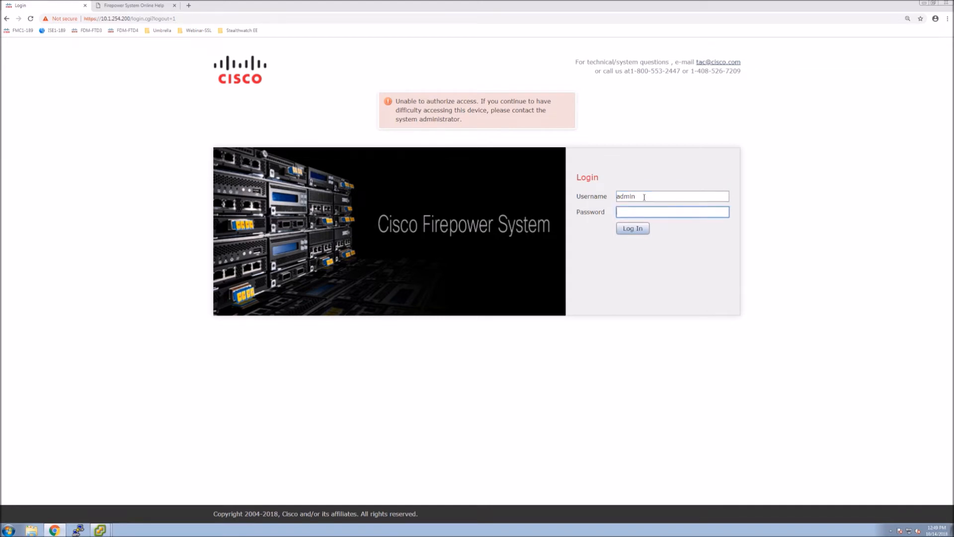
key(shift+Tab)
text(FMC)
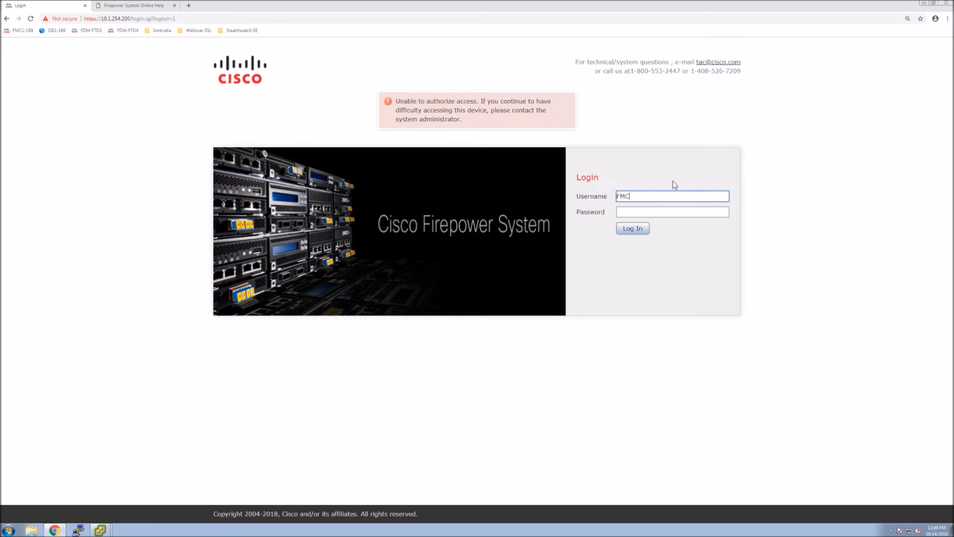
text(-SA1)
key(Tab)
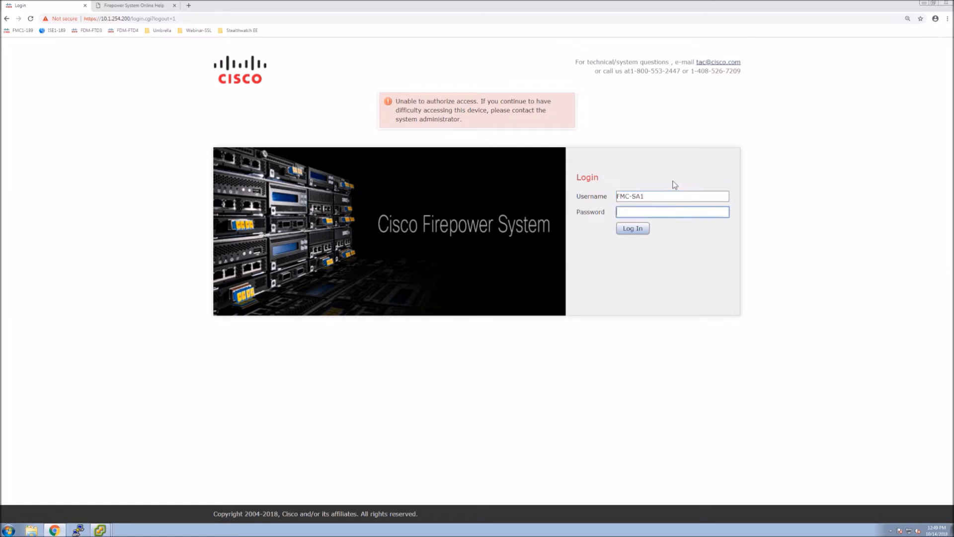
text(*********)
text(*)
key(Return)
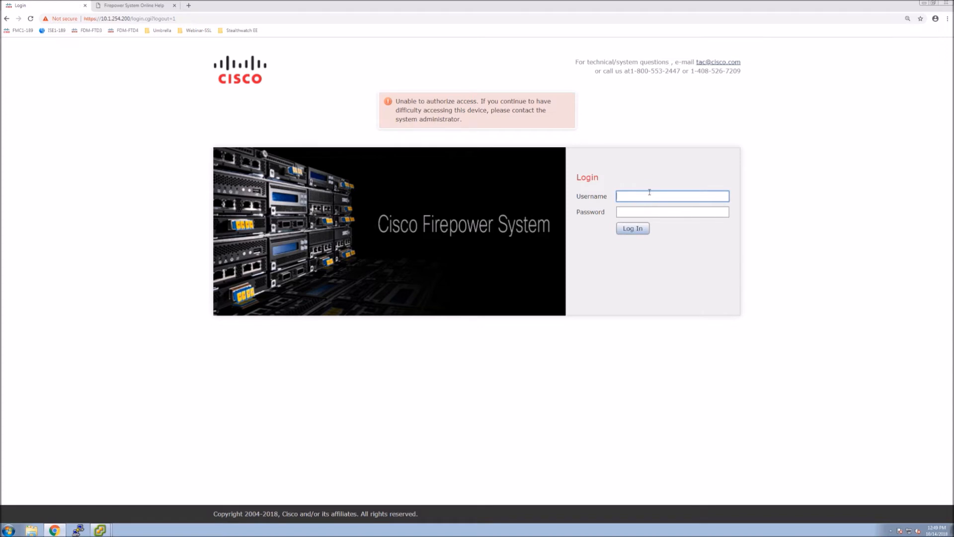
text(admin)
key(Tab)
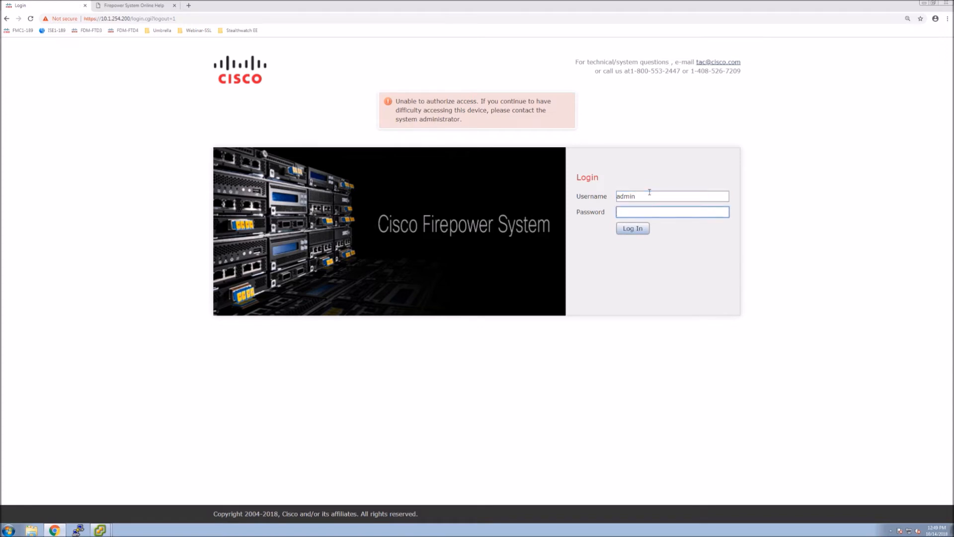
text(•••••••••)
key(Return)
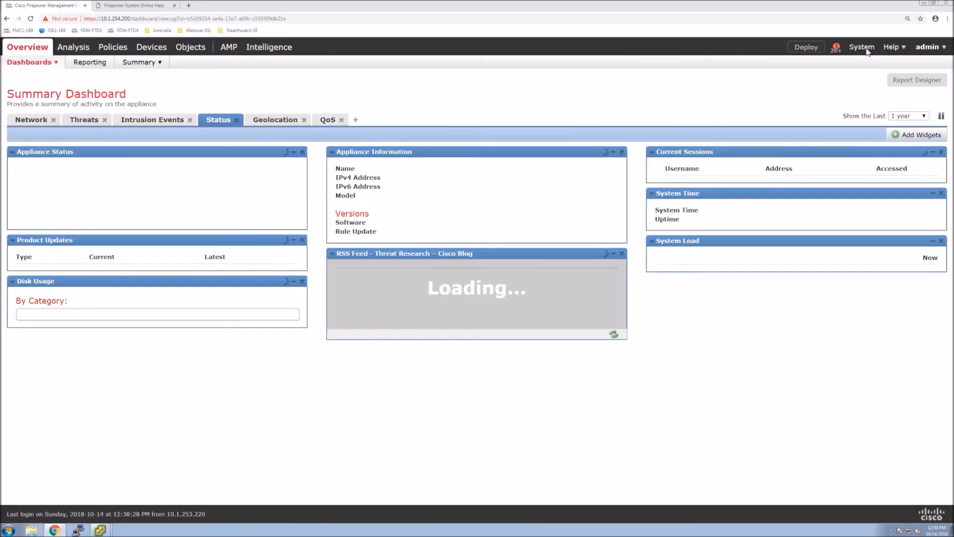
- Navigate to System > Users > External Authentication
click(862, 47)
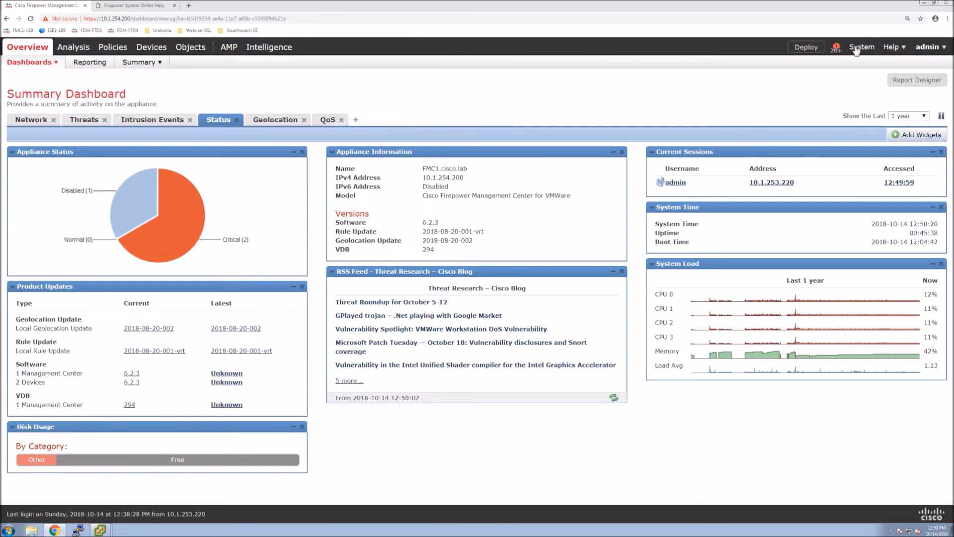
mouse_move(862, 47)
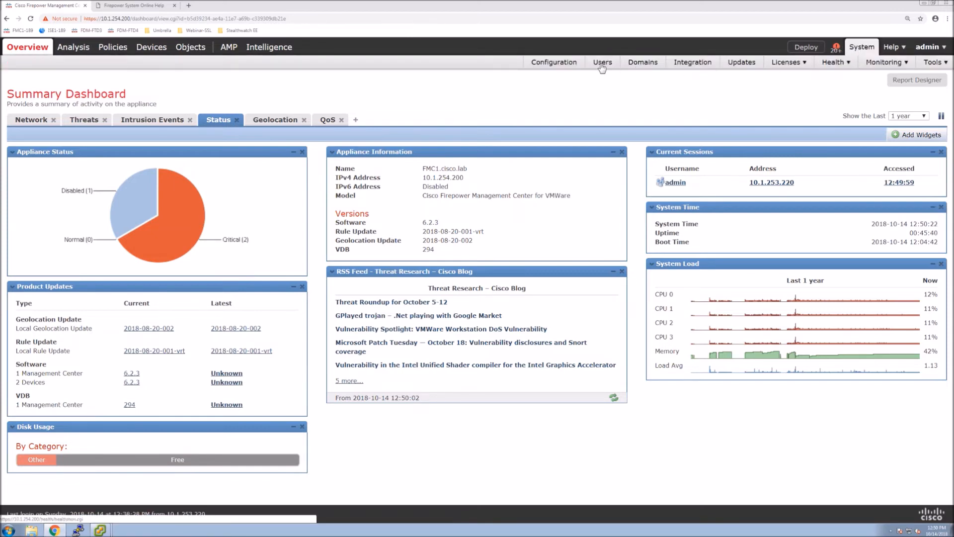
click(602, 63)
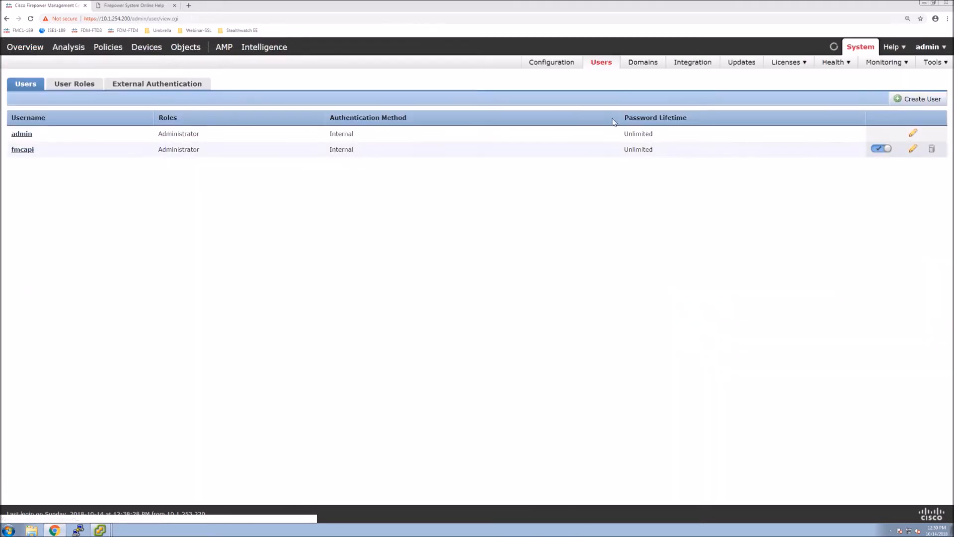
click(167, 84)
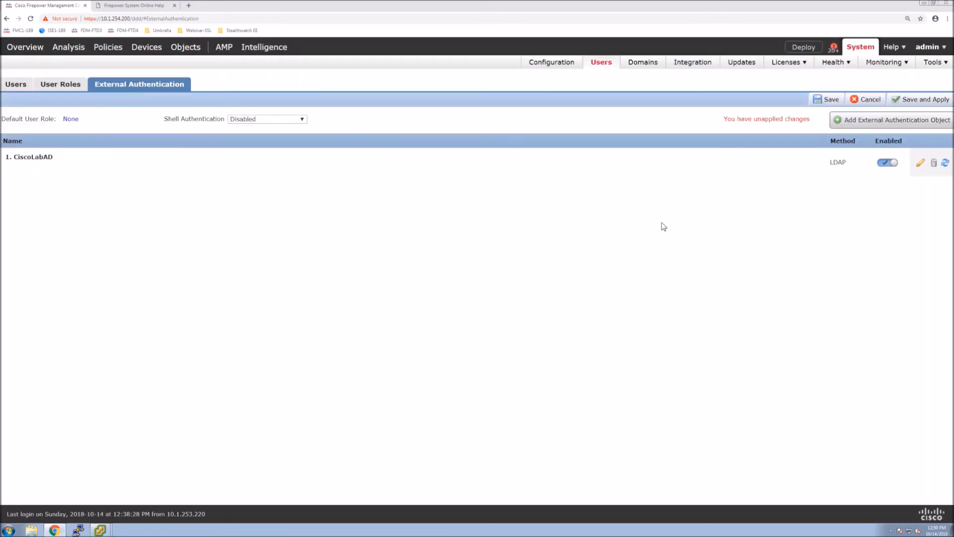
- Save and apply the CiscoLabAD external authentication to the domain, then log out
click(826, 100)
click(924, 100)
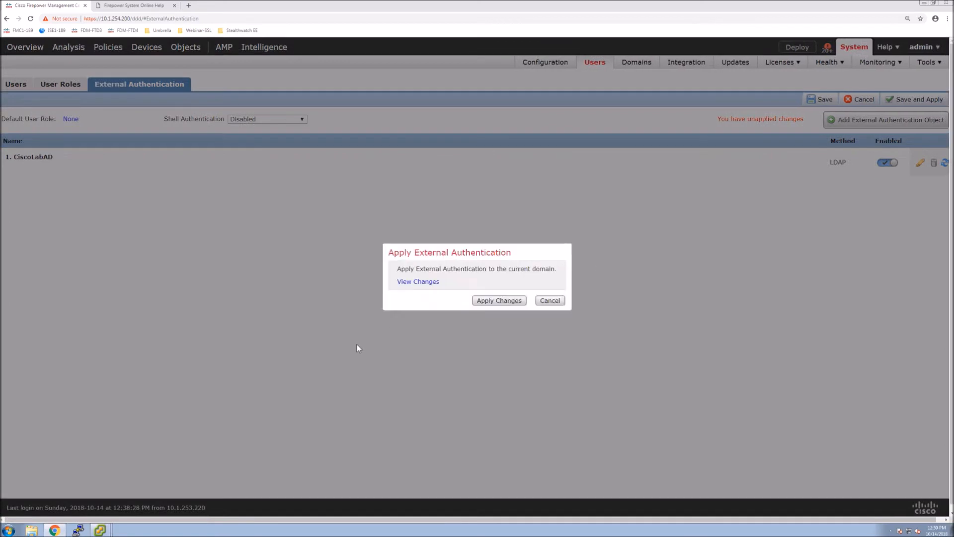
click(500, 300)
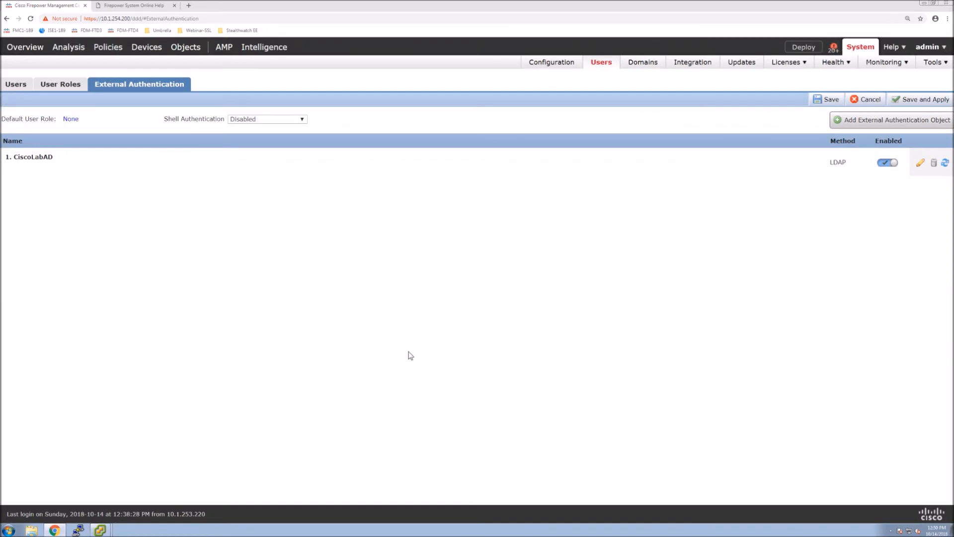
click(929, 49)
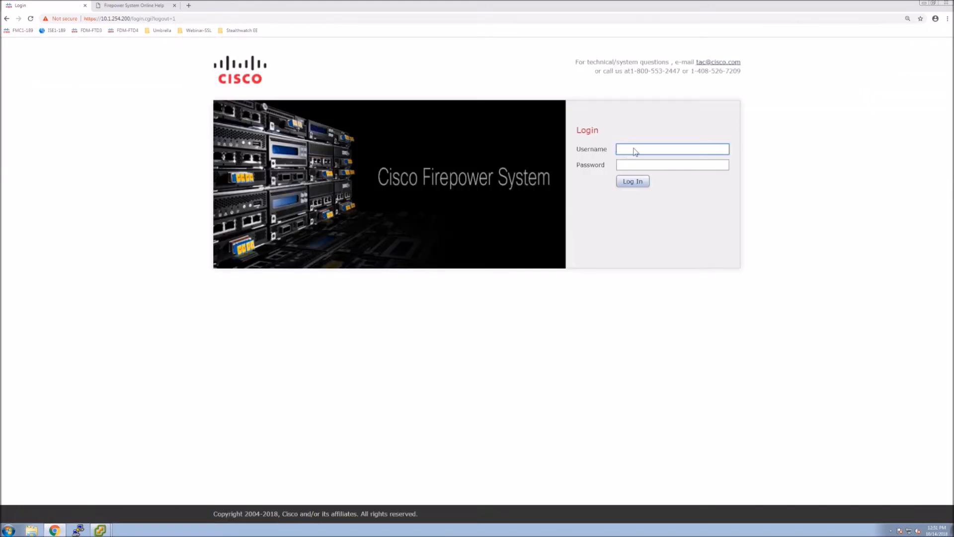
- Sign in to FMC as the read-only analyst FMC-SA-RO1
click(635, 151)
text(FMC-SA-)
text(RO1)
key(Tab)
text(•••••••)
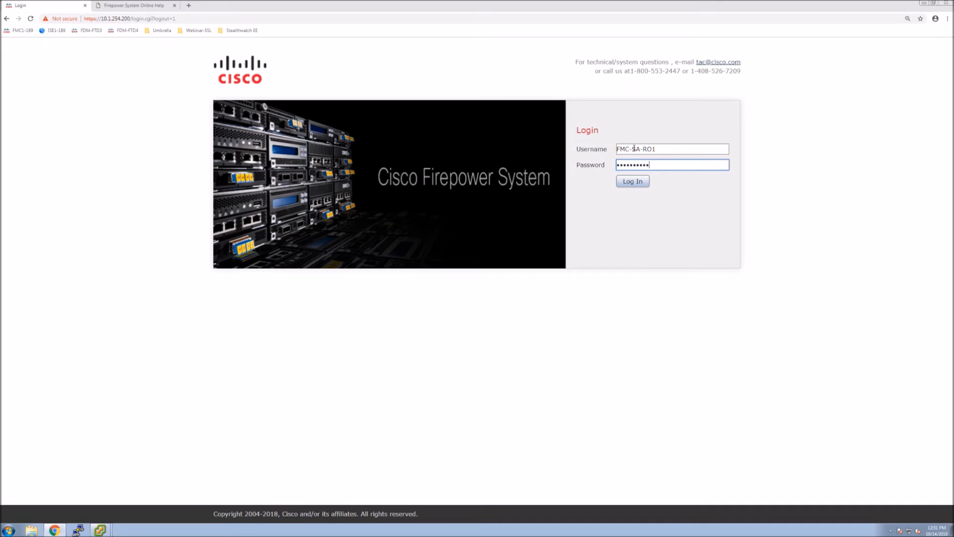
key(Return)
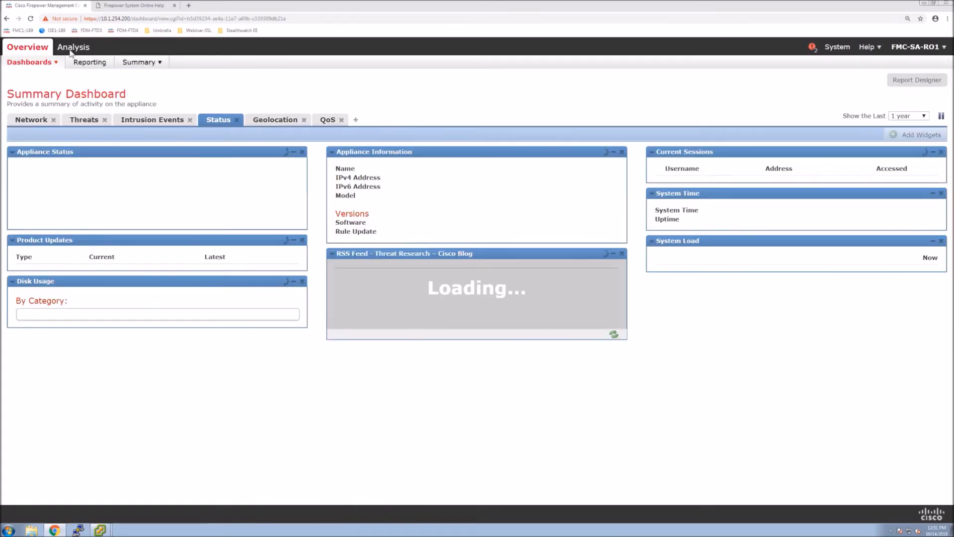
- Check the Analysis, Overview and System menus available to FMC-SA-RO1, then log out
click(72, 47)
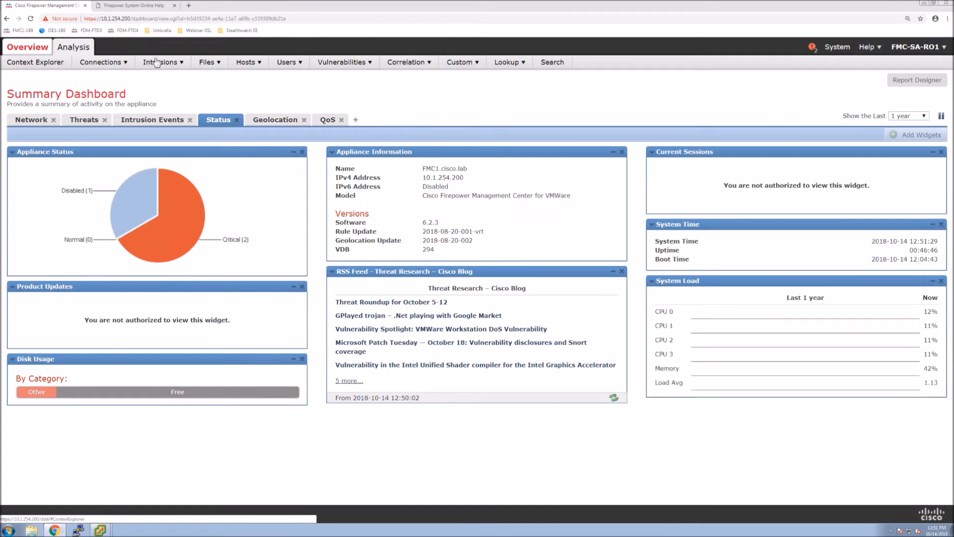
click(28, 47)
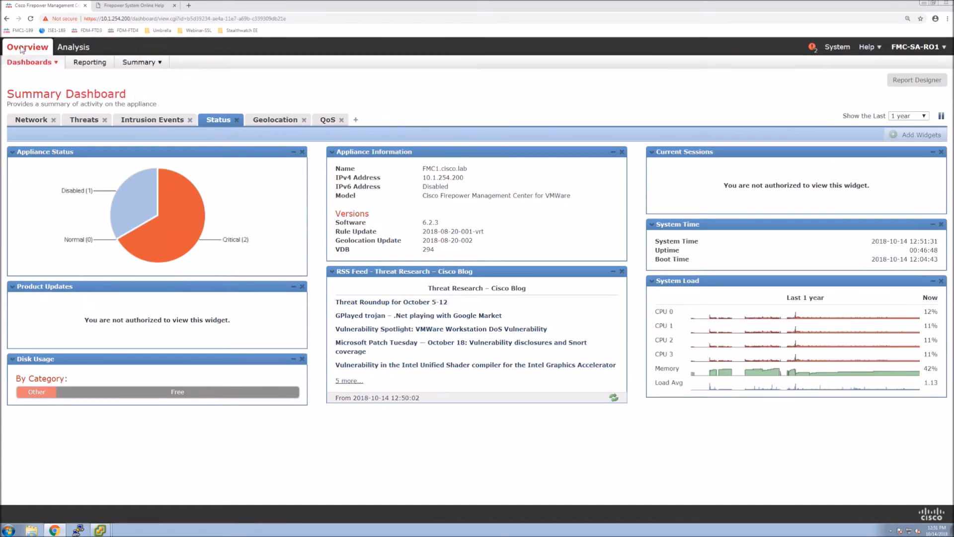
click(837, 47)
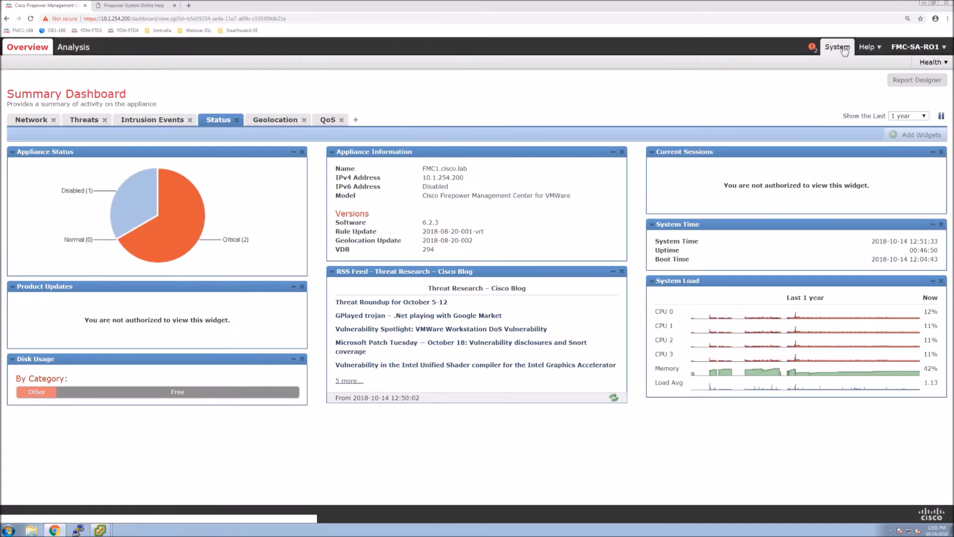
click(926, 47)
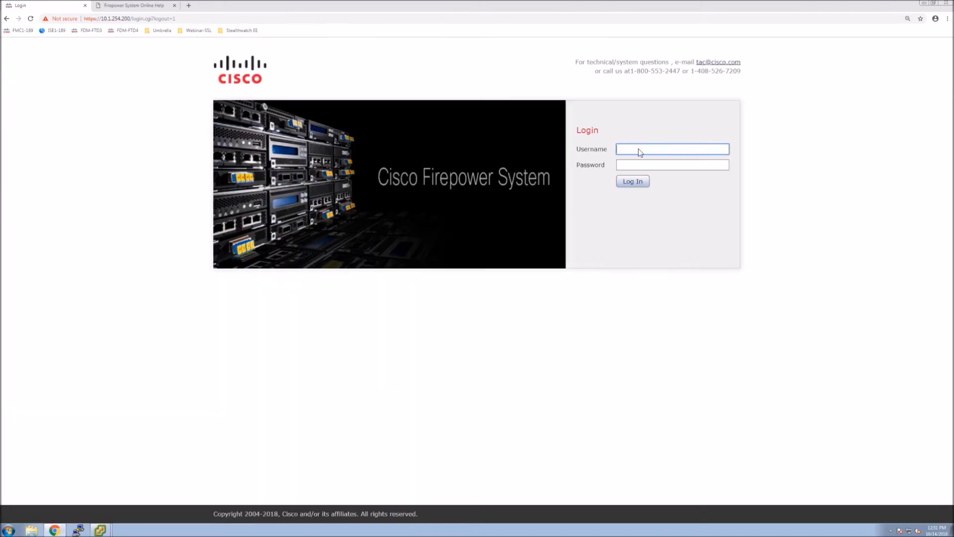
text(FMC)
text(-SA1)
- Sign in as FMC-SA1 and view its limited Summary Dashboard options
key(Tab)
text(•••••)
key(Return)
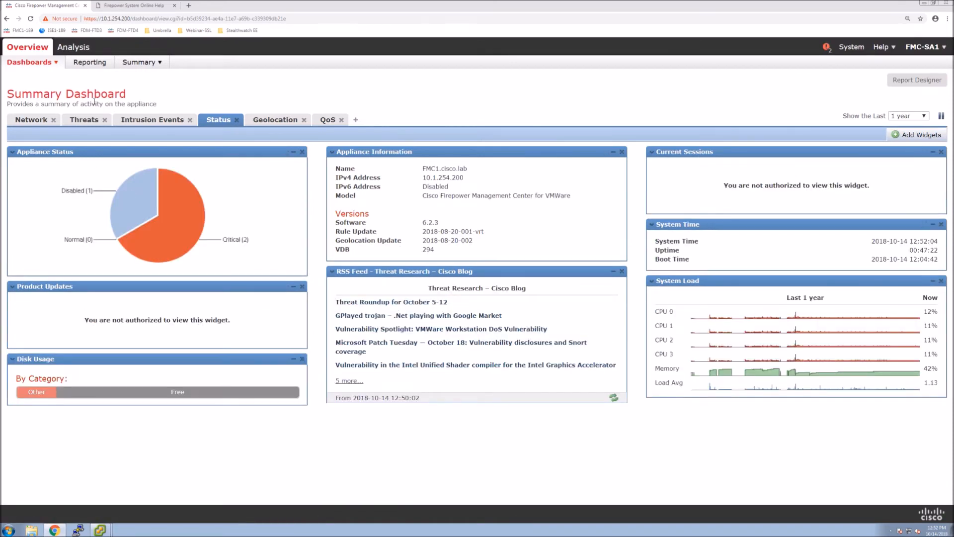
click(149, 63)
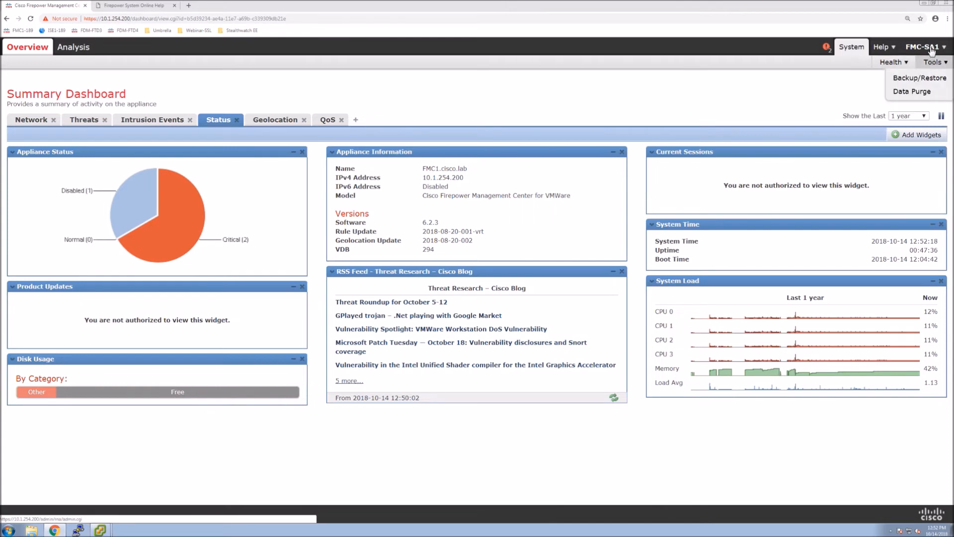
mouse_move(923, 46)
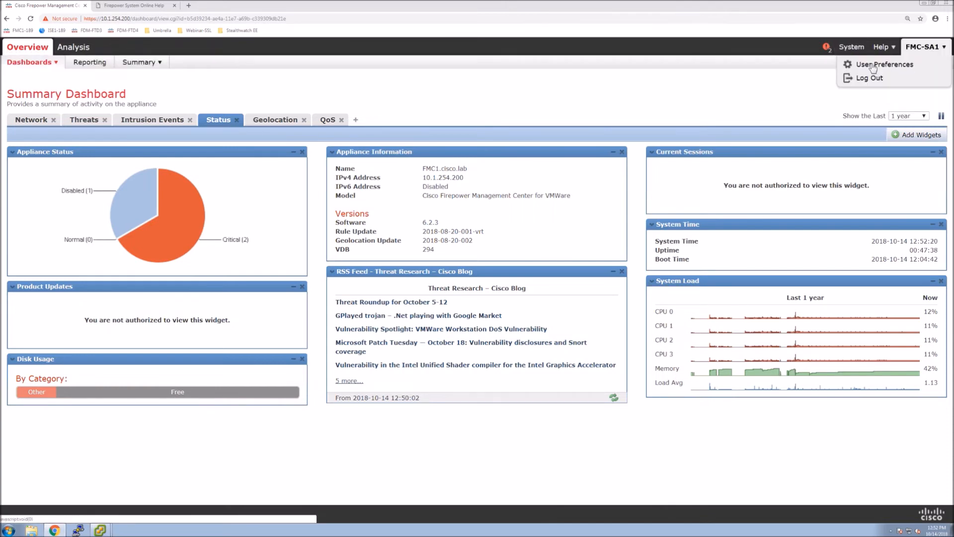
- Log out of FMC-SA1 and sign in as FMC-Admin1 with full administrator access
click(864, 78)
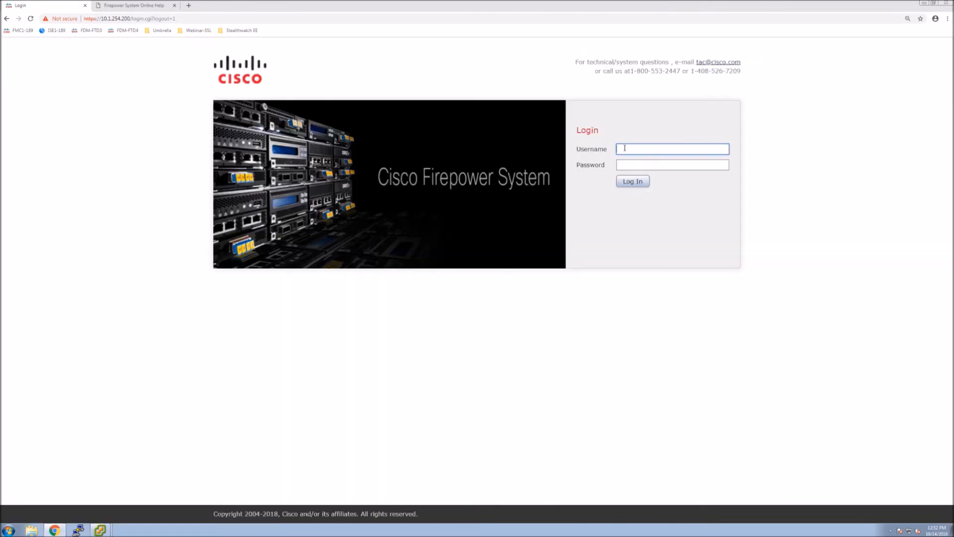
text(FMC-Admin)
text(1)
key(Tab)
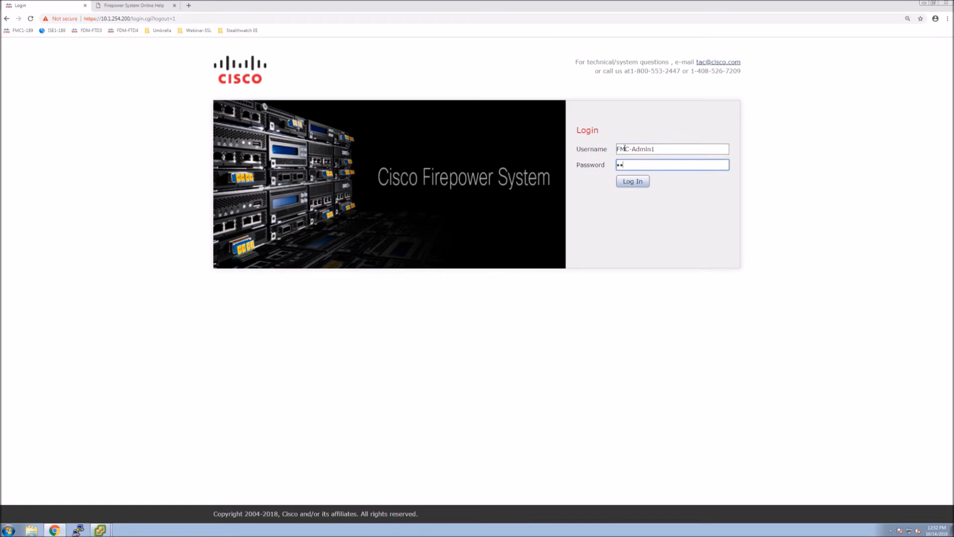
text(******)
key(Return)
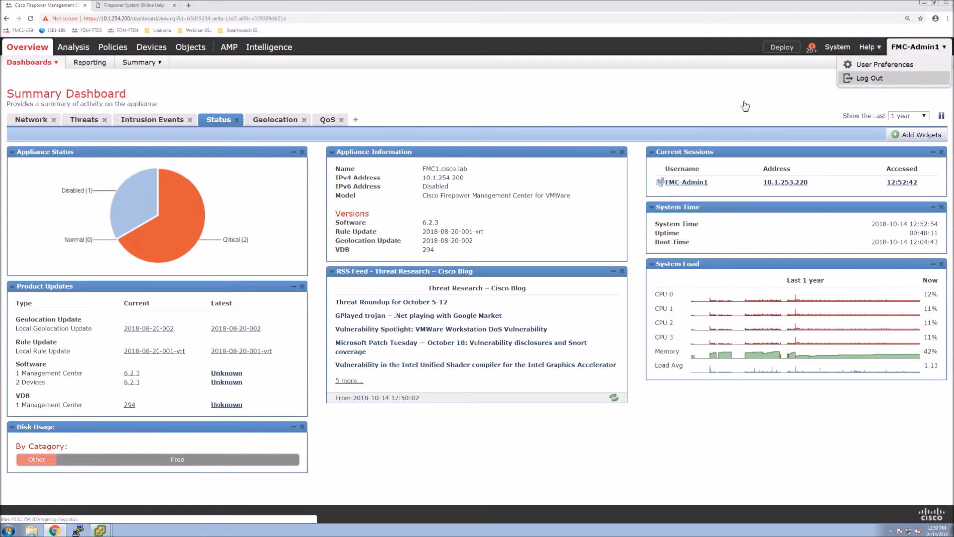
- Log out of FMC-Admin1 and sign in as hr1, landing on the full Summary Dashboard
click(869, 78)
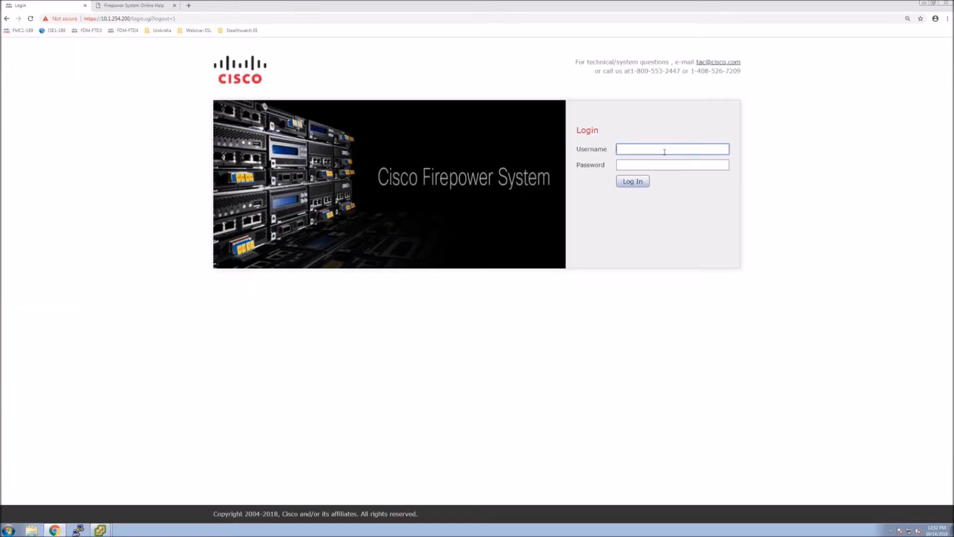
text(hr1)
key(Tab)
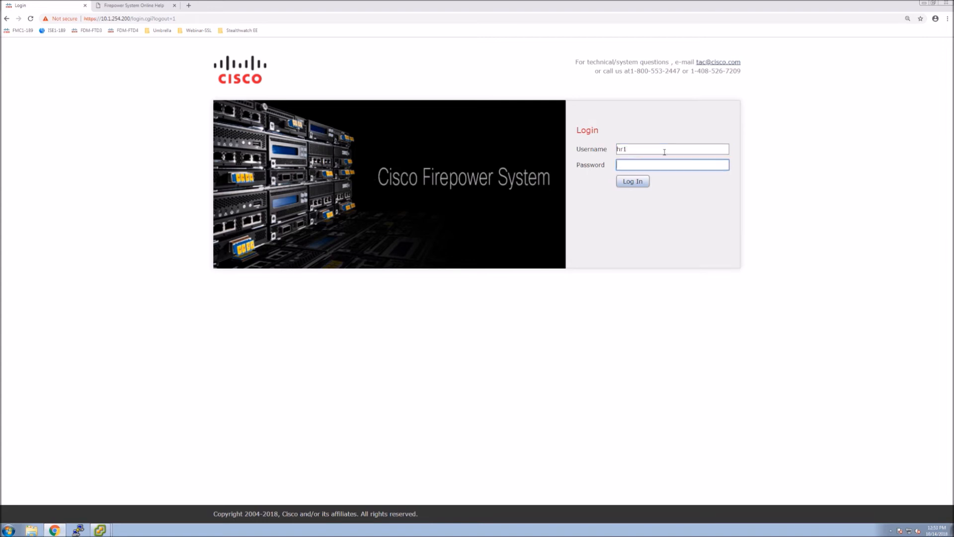
text(*******)
text(*)
key(Return)
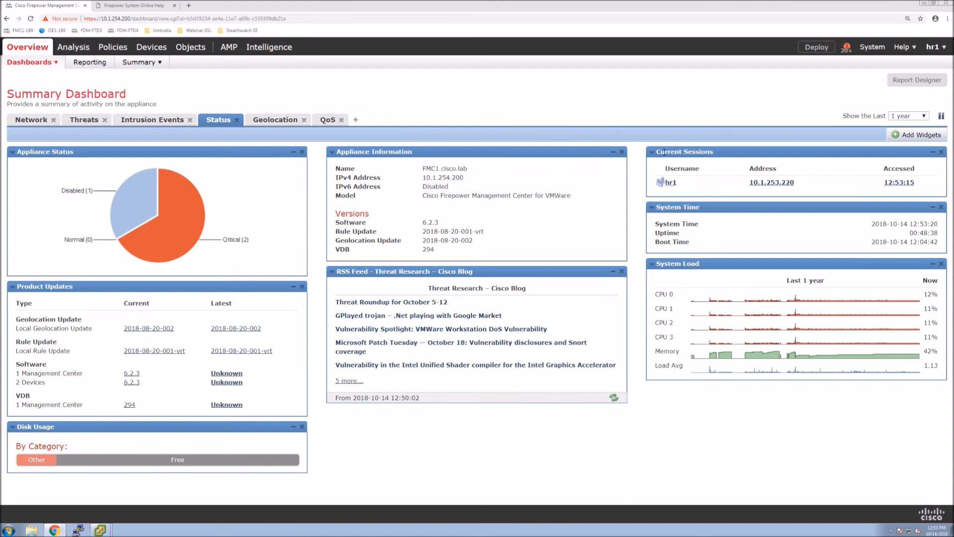
- Go to System > Users > External Authentication and edit the CiscoLabAD object
click(870, 48)
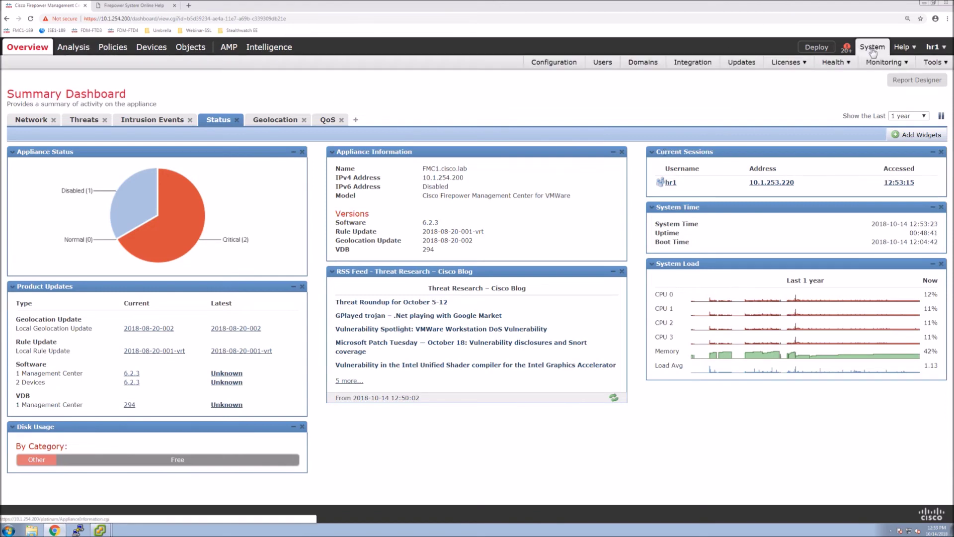
click(602, 62)
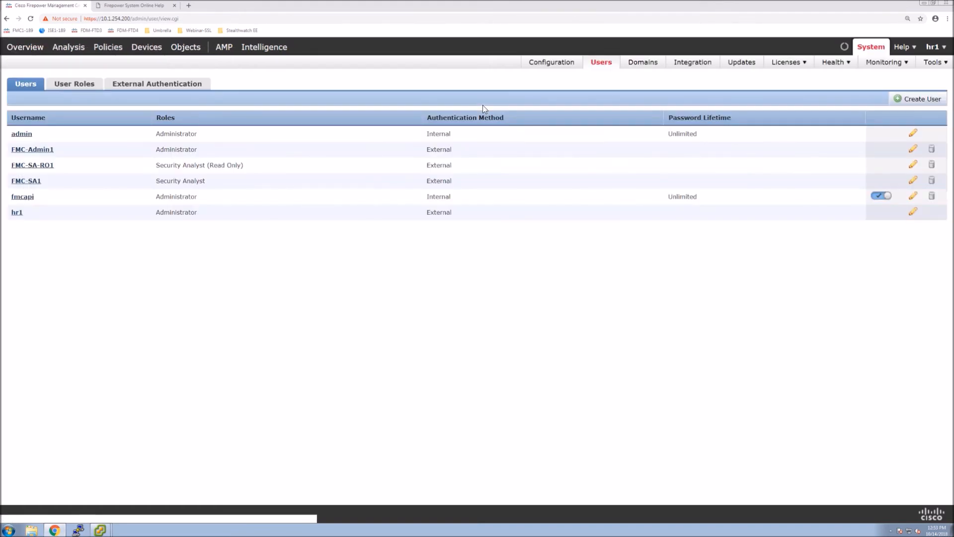
click(157, 84)
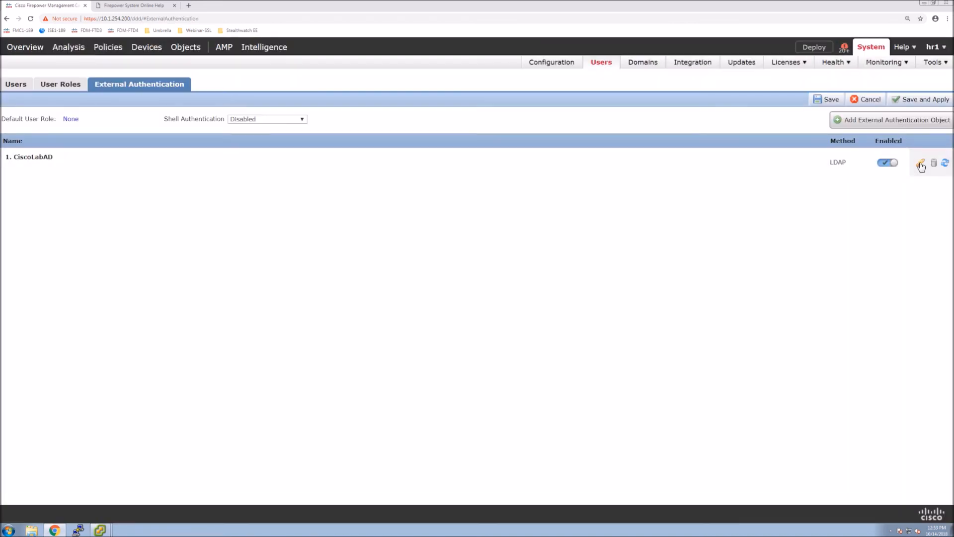
click(920, 163)
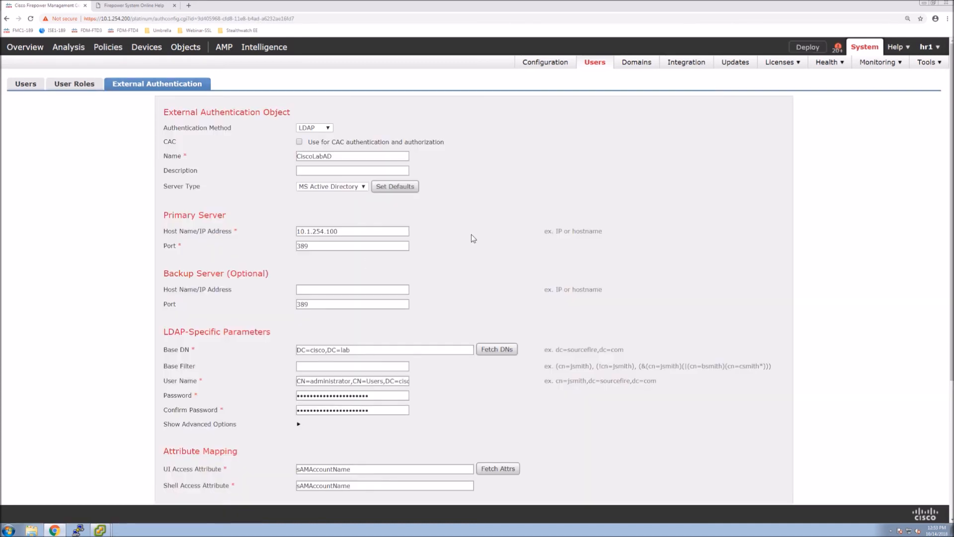
scroll(471, 234, down, 3)
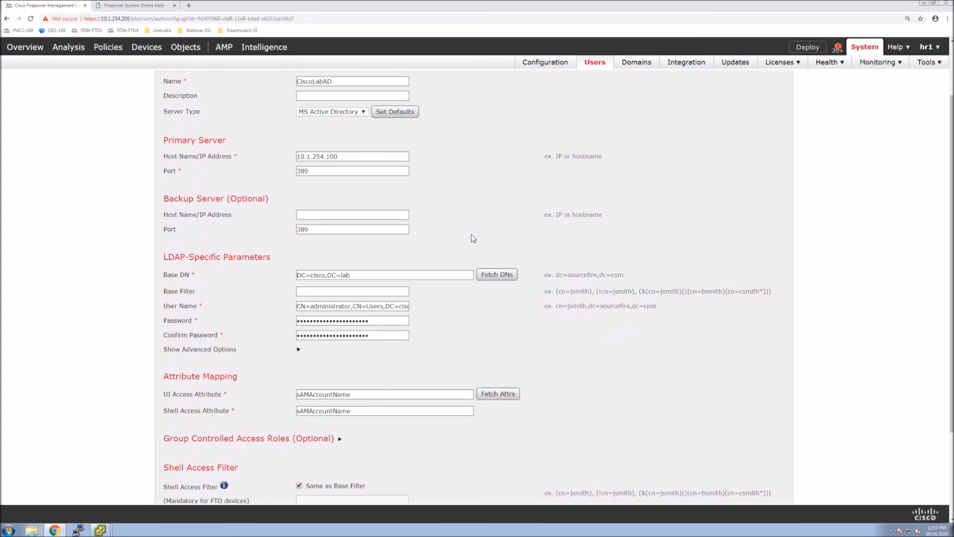
scroll(365, 335, down, 4)
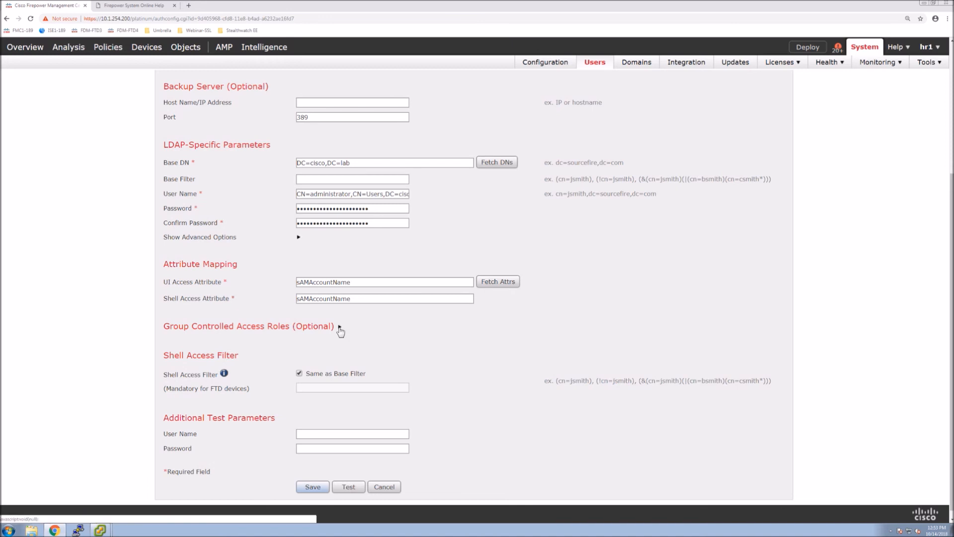
- Expand the group mapping fields and try External Database User and Access Admin as default role
click(341, 329)
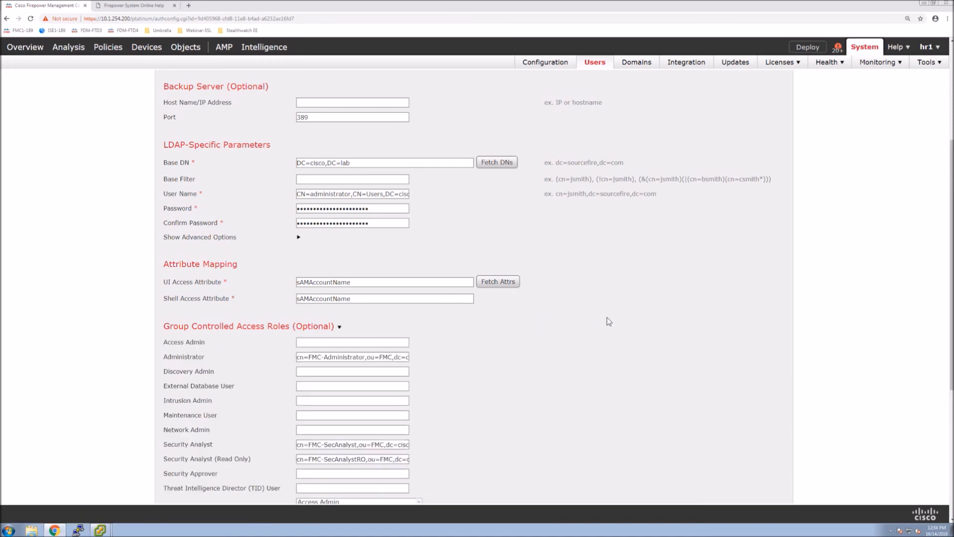
scroll(607, 321, down, 2)
scroll(606, 320, down, 2)
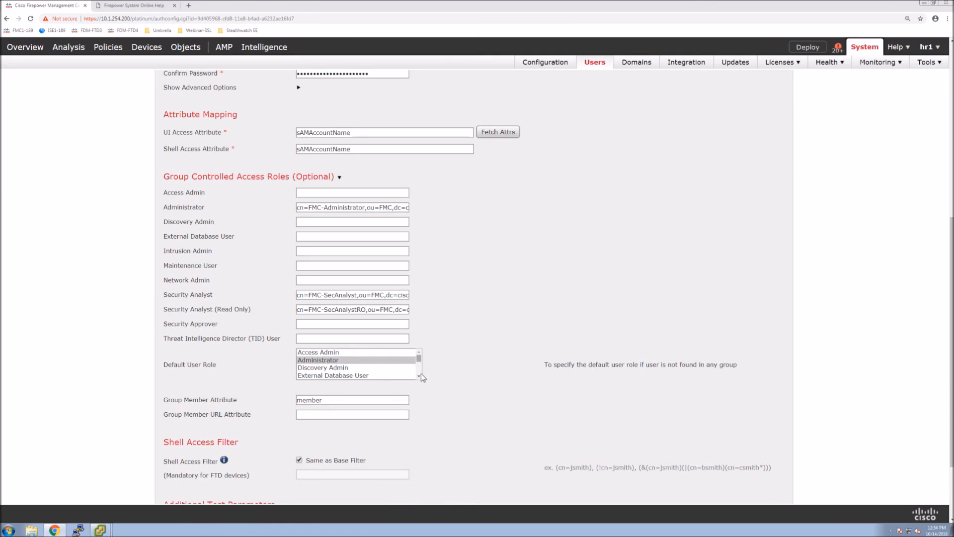
drag(418, 358, 419, 377)
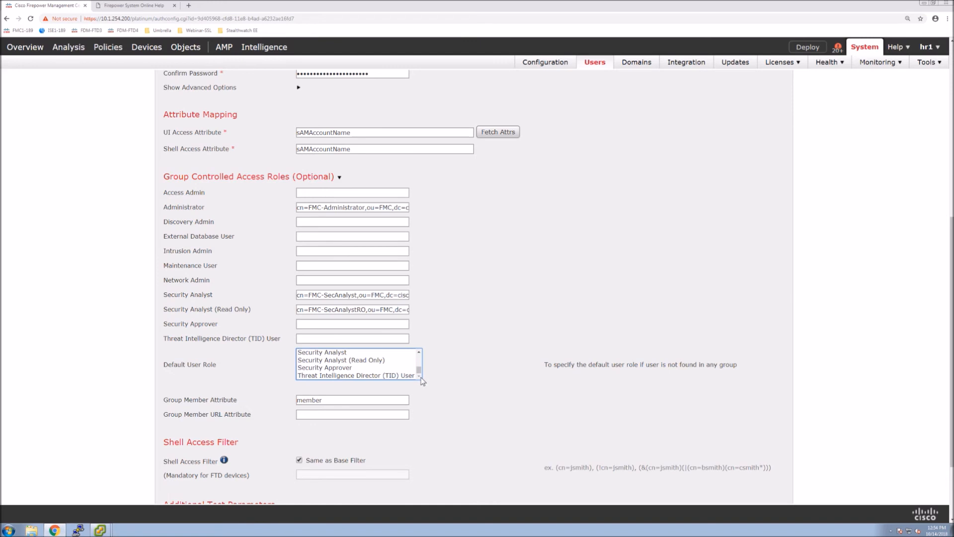
click(419, 353)
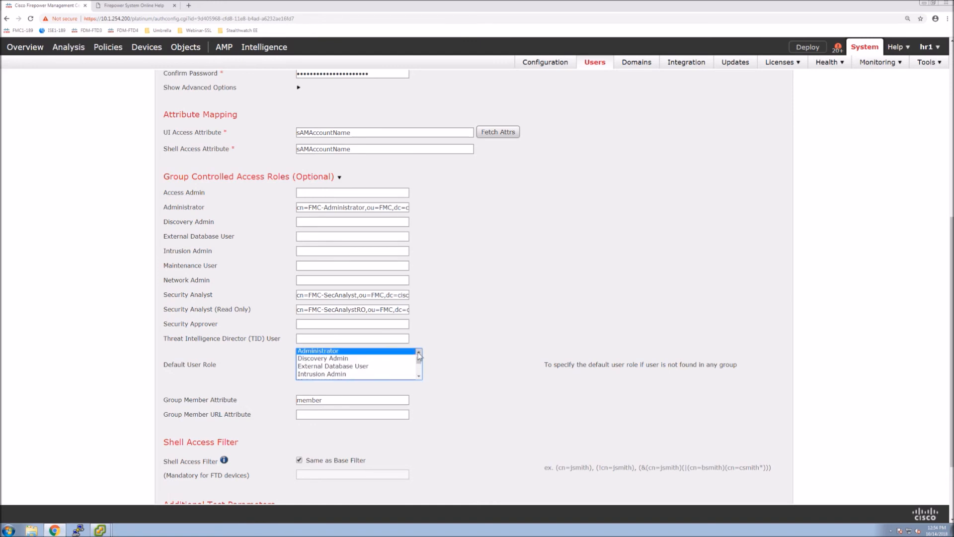
click(419, 352)
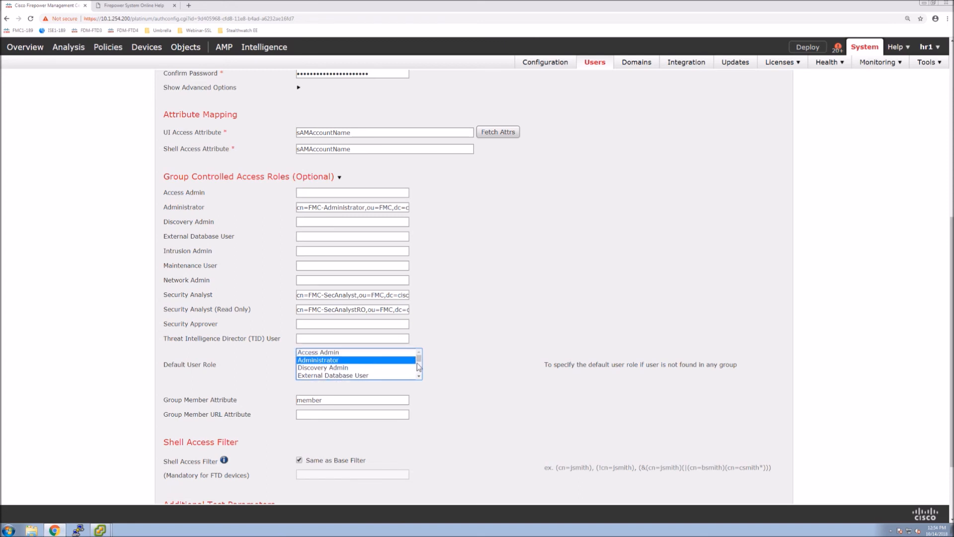
click(348, 375)
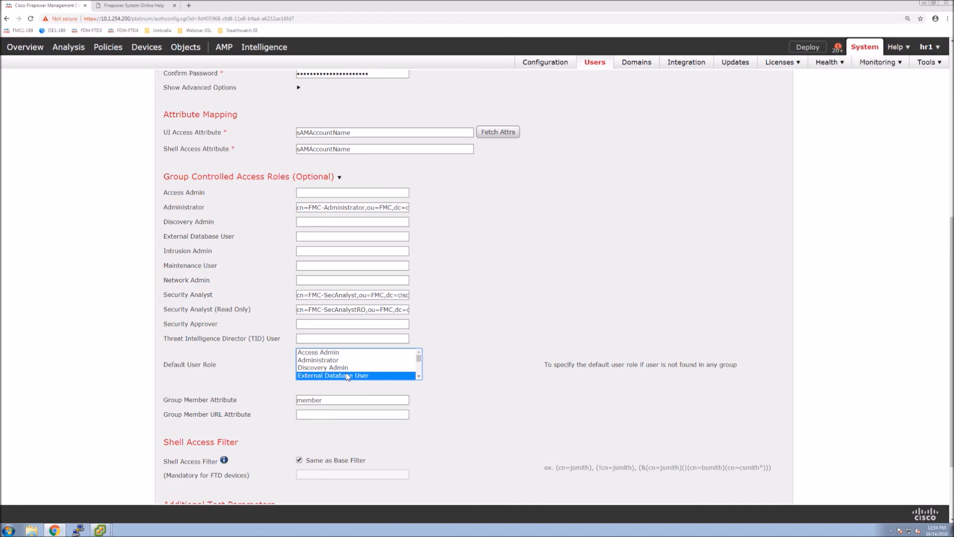
click(317, 353)
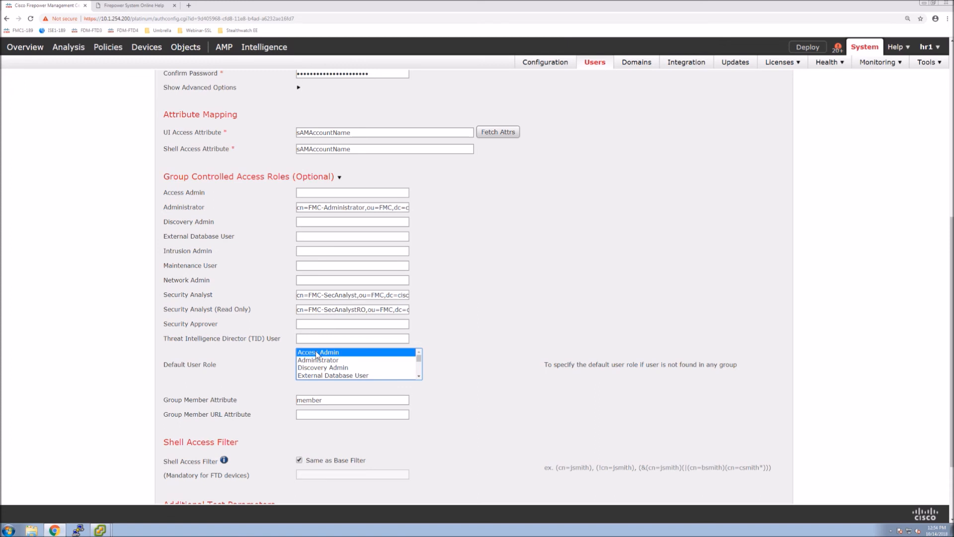
click(420, 378)
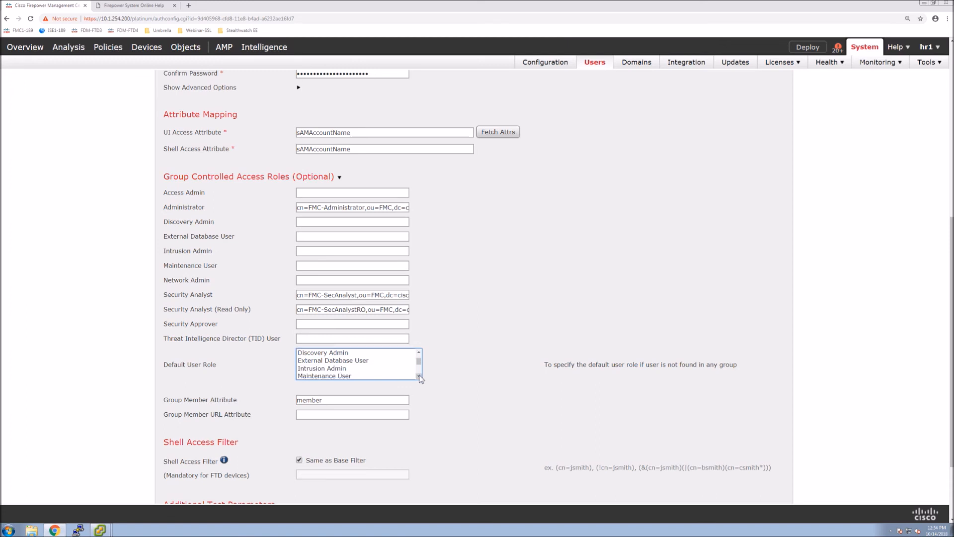
click(420, 379)
click(420, 378)
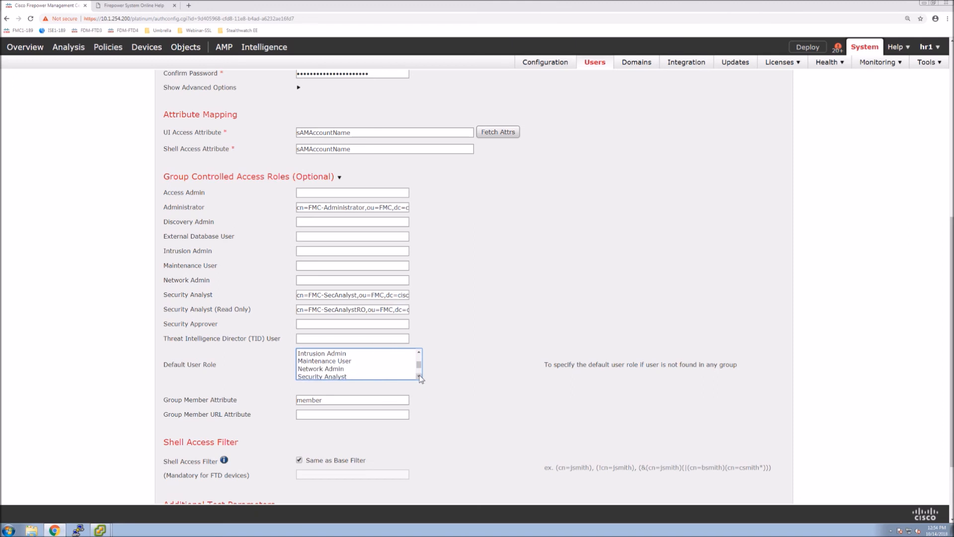
click(421, 378)
click(420, 378)
click(420, 378)
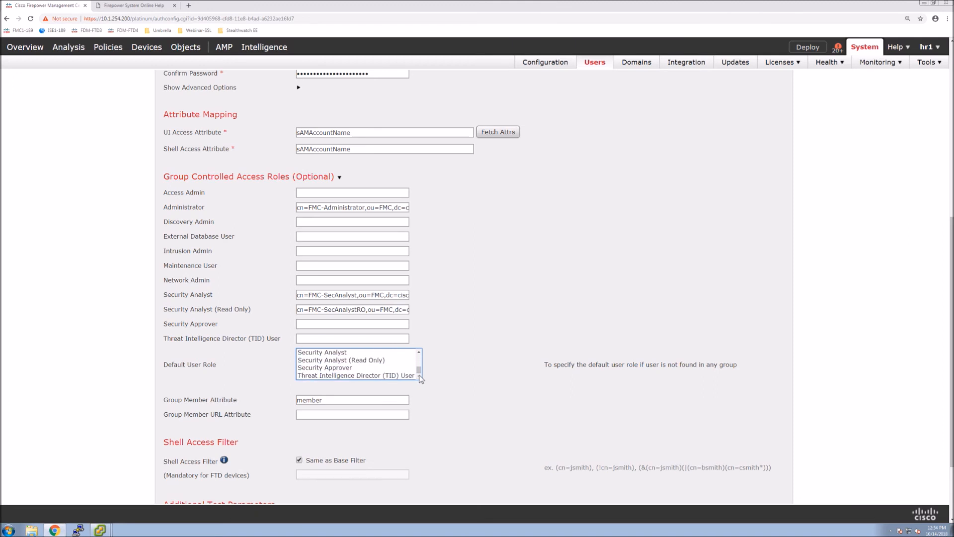
- Clear the Default User Role selection so CiscoLabAD has no default role
click(464, 367)
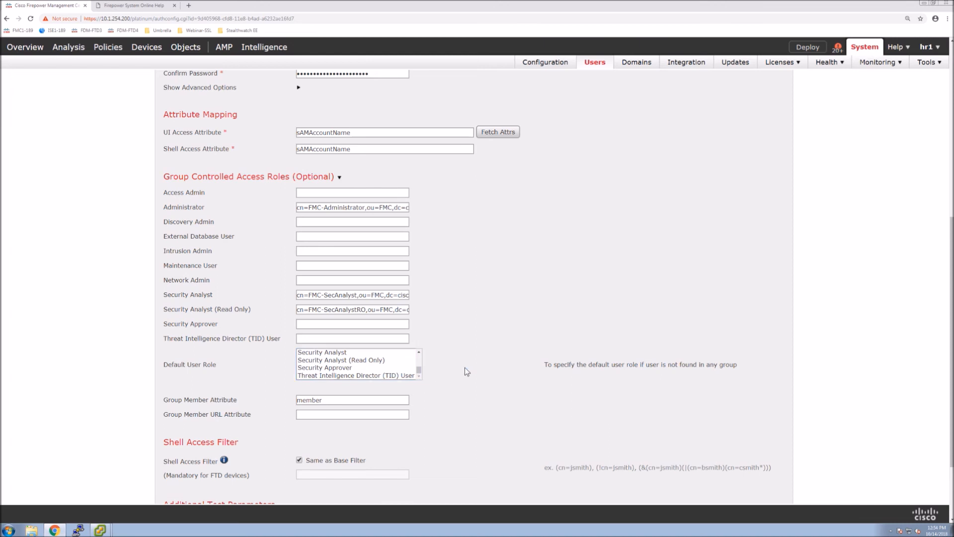
click(420, 352)
click(420, 353)
click(360, 351)
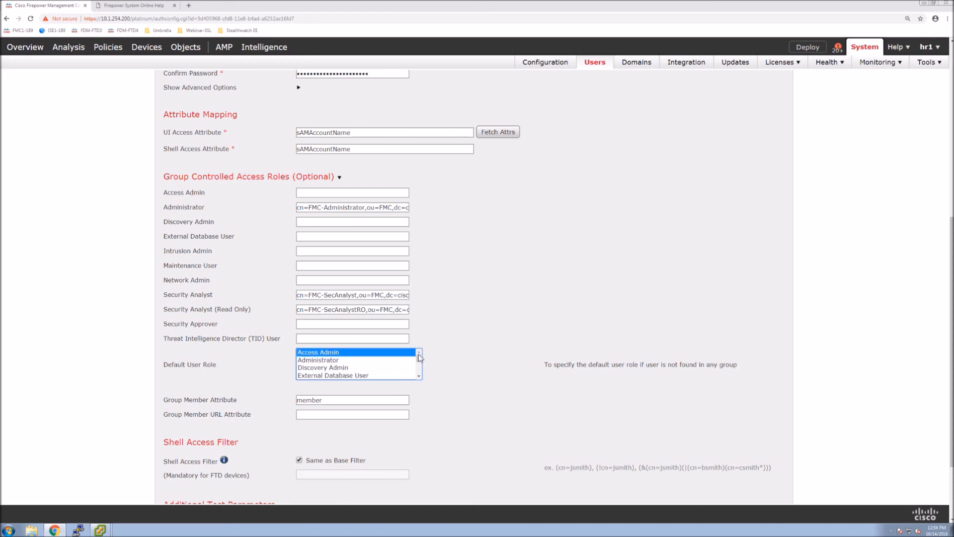
ctrl+click(360, 355)
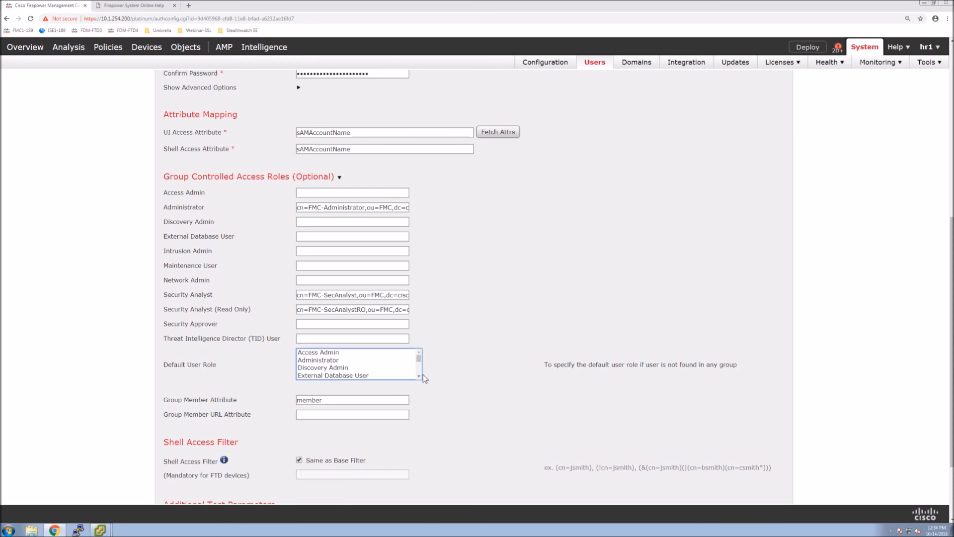
click(424, 378)
click(419, 375)
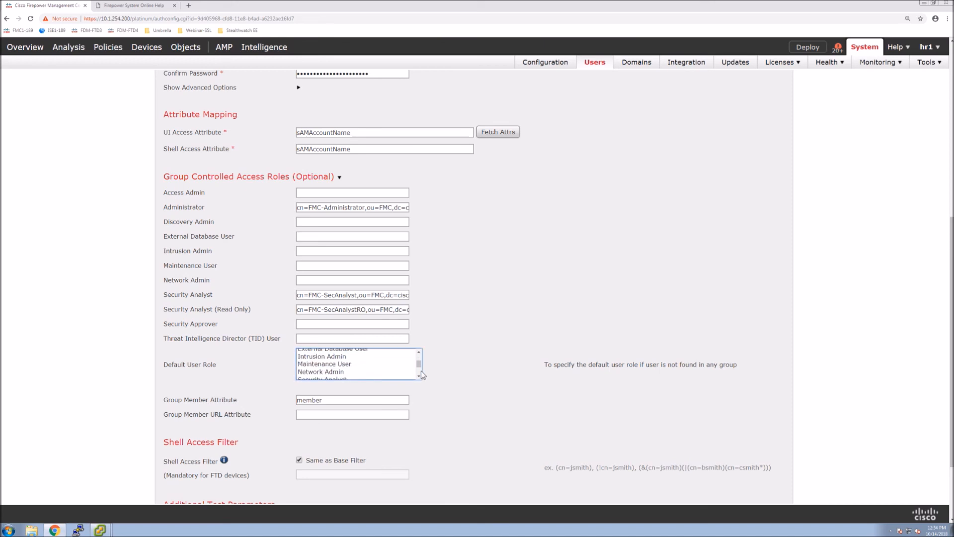
click(419, 376)
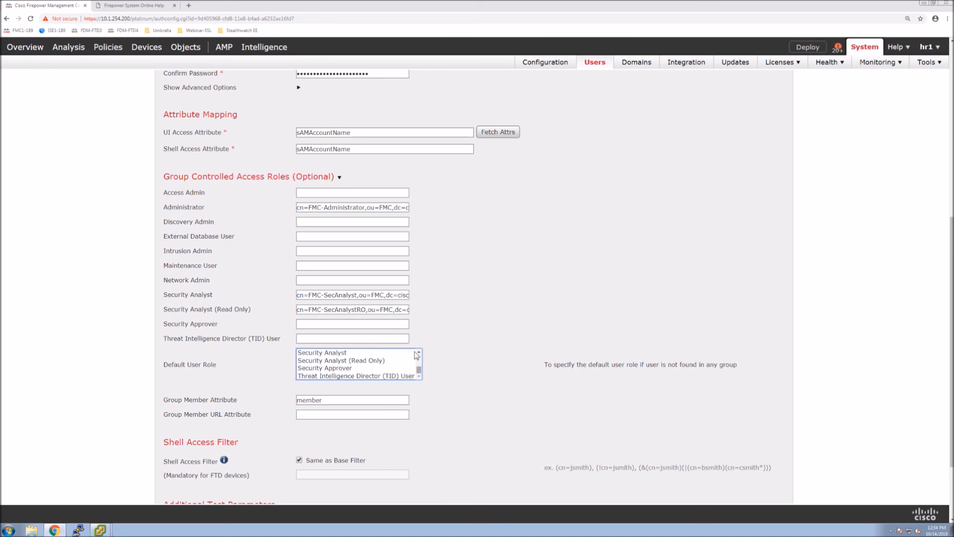
click(420, 352)
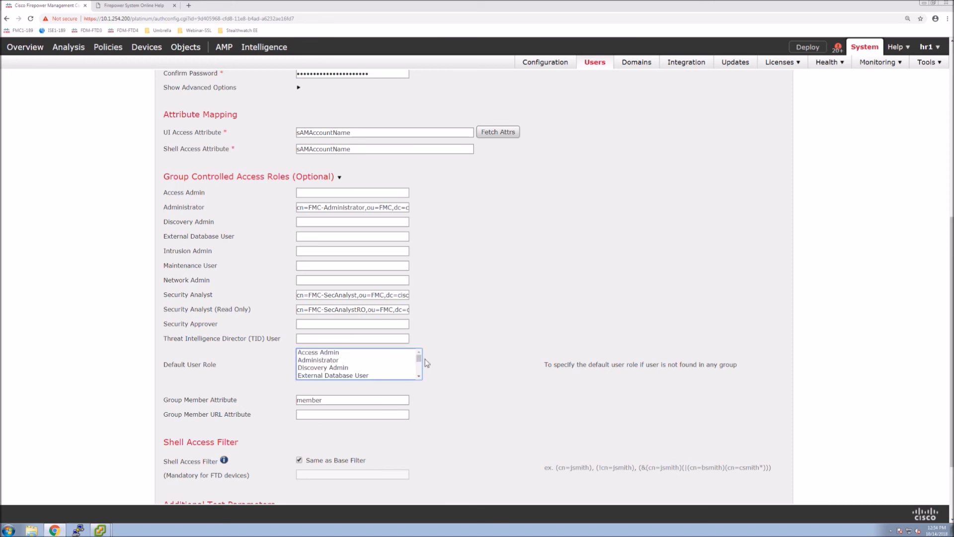
click(492, 351)
scroll(492, 348, down, 3)
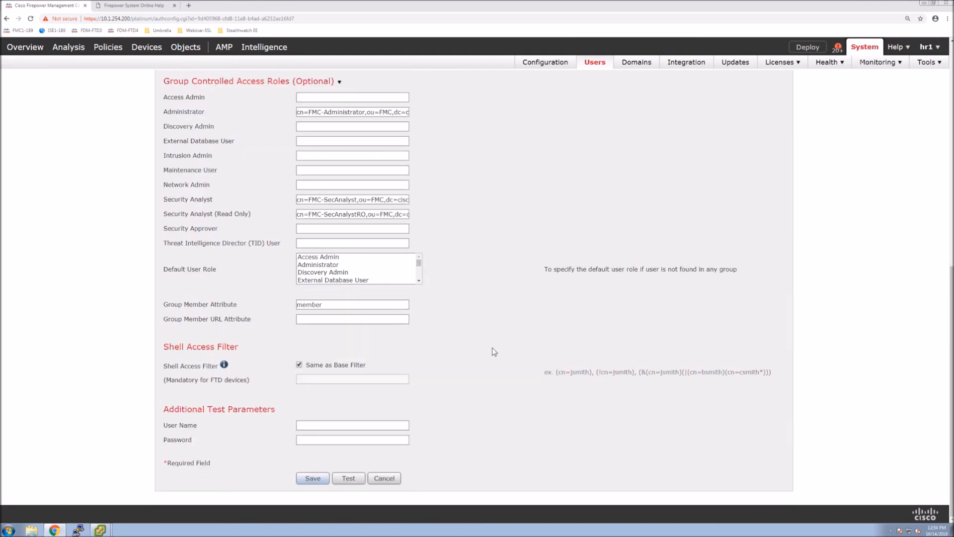
- Save CiscoLabAD, then Save and Apply external authentication changes to the current domain
click(313, 478)
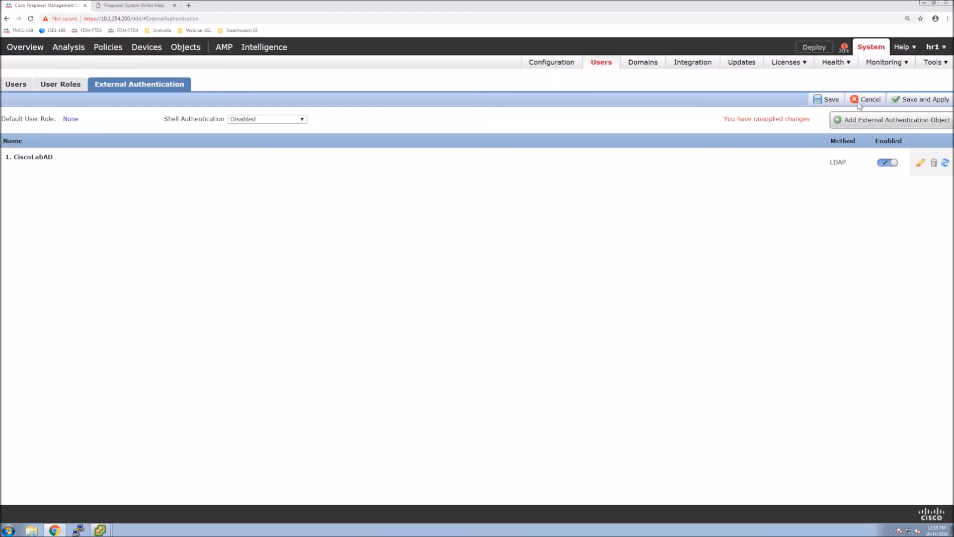
click(826, 99)
click(921, 100)
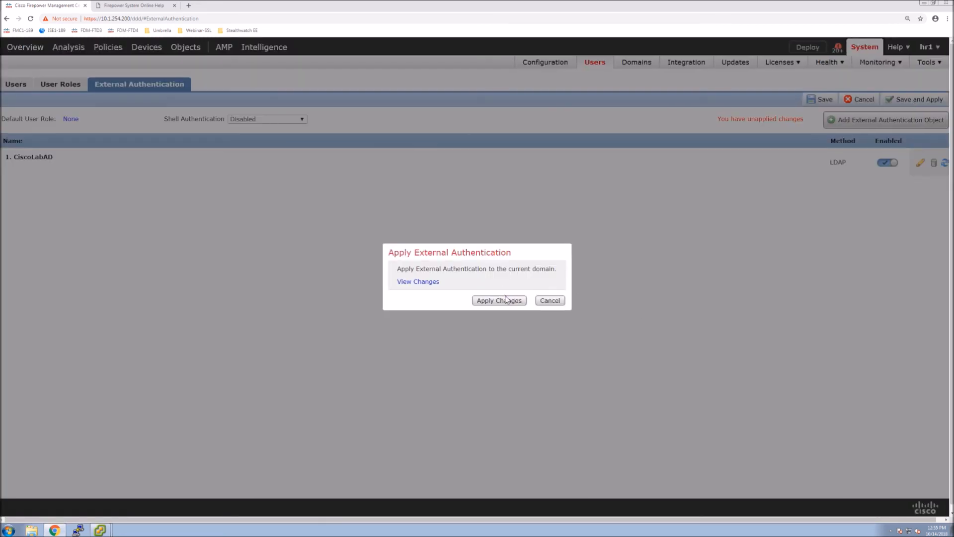
click(499, 300)
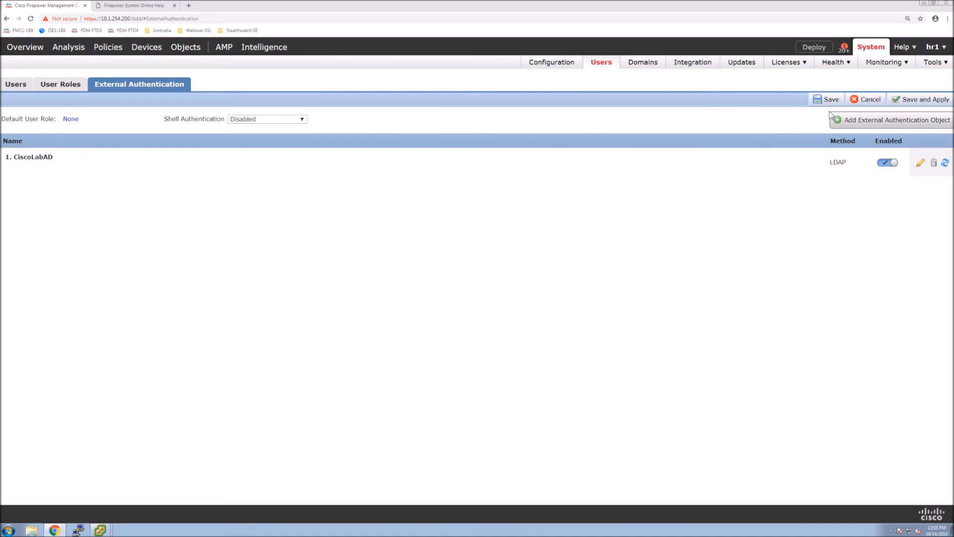
click(943, 47)
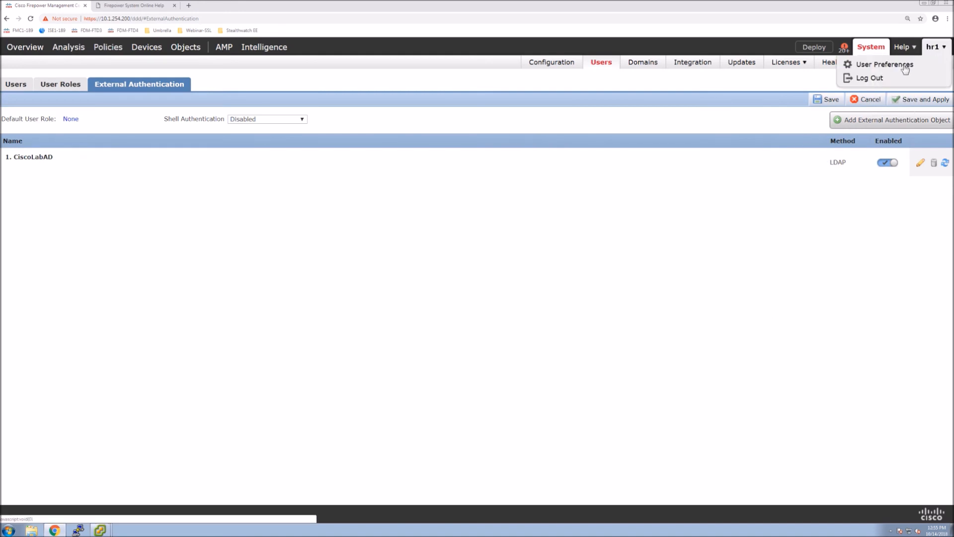
mouse_move(933, 47)
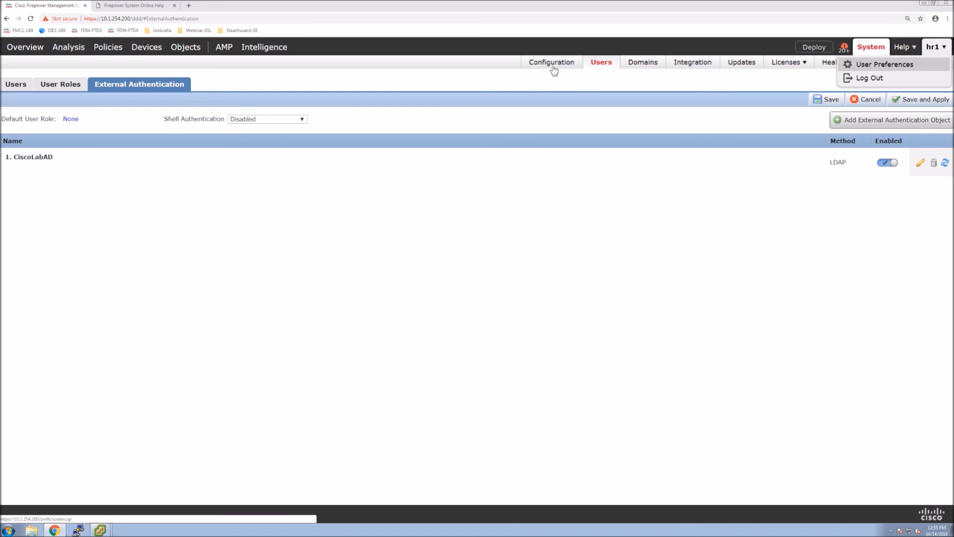
- Log hr1 out of the management center to return to the login page
click(552, 62)
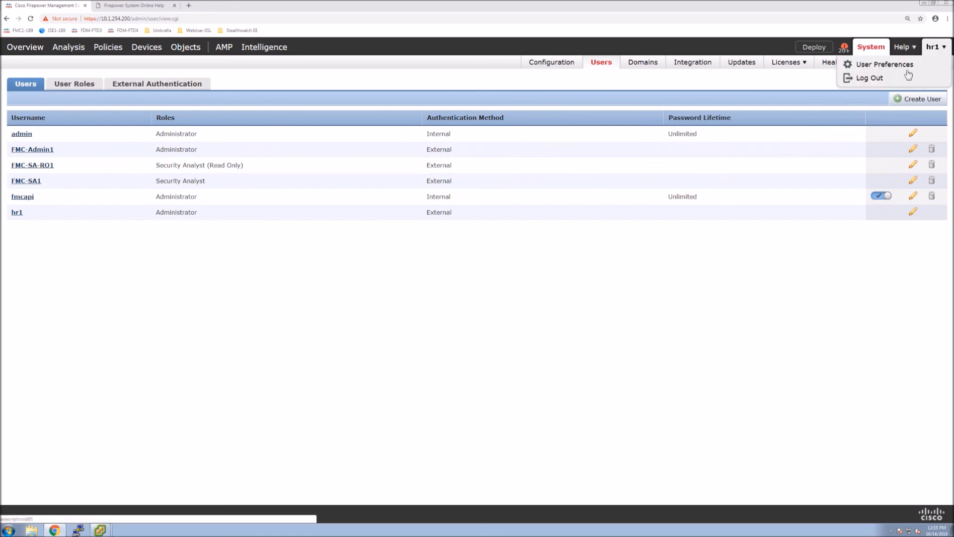
click(868, 79)
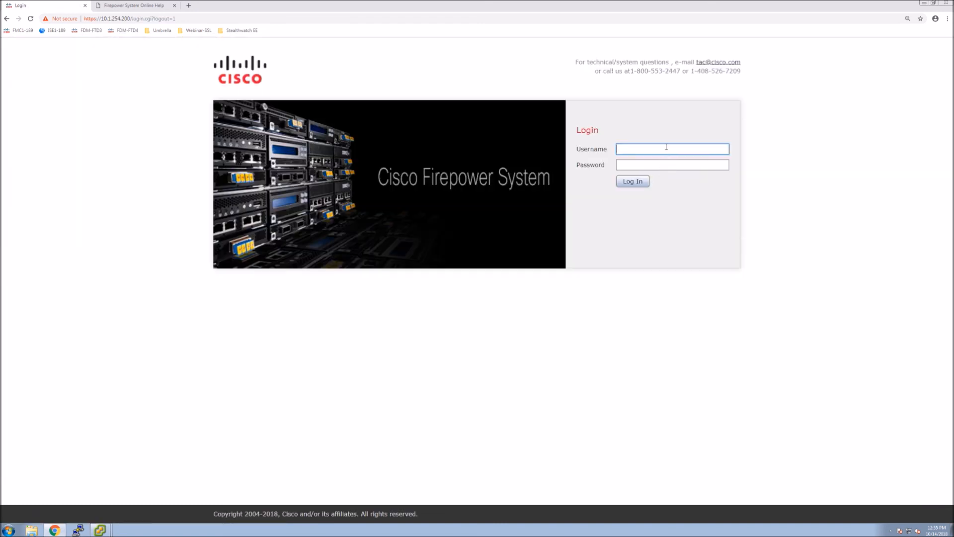
text(sales1)
- Attempt logins as non-group AD users sales1 and hr1 and confirm authorization is refused
key(Tab)
text(password)
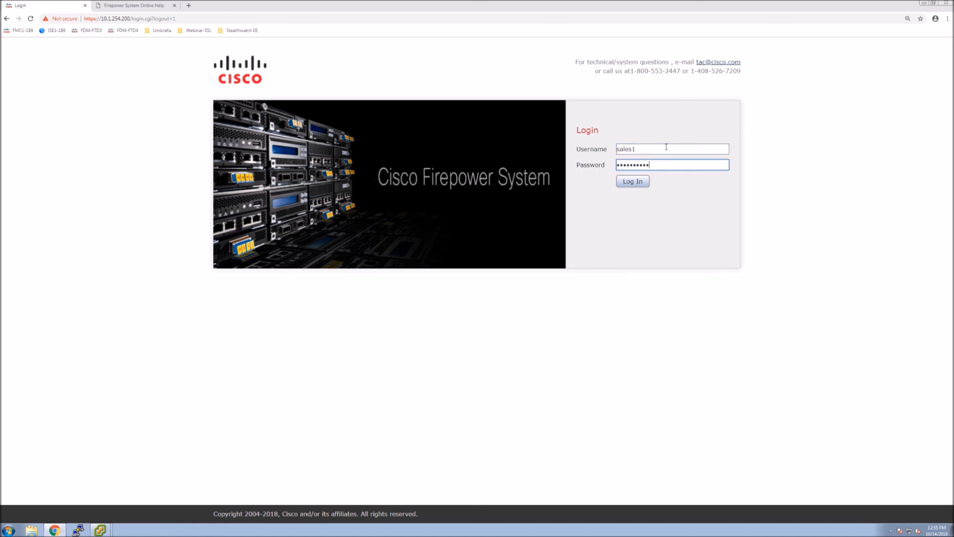
key(Return)
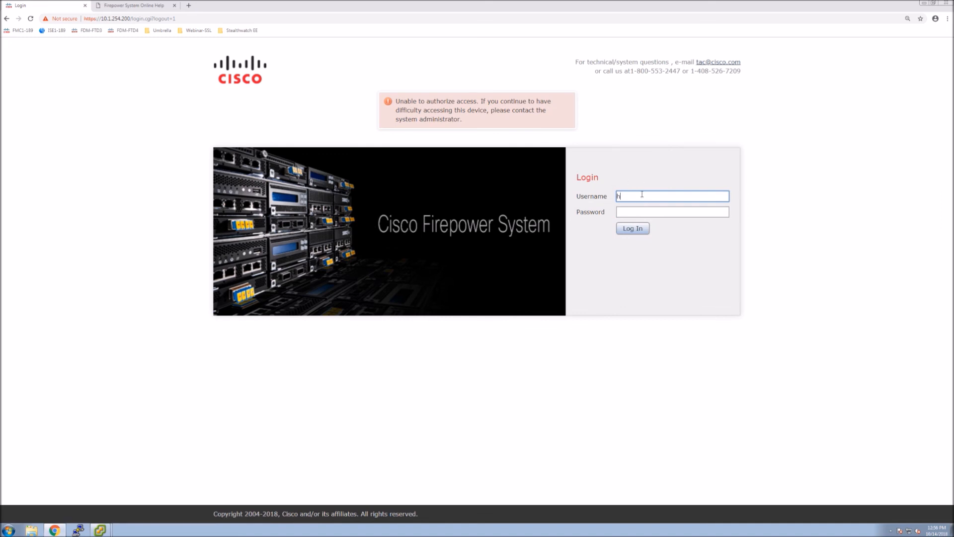
text(hr1)
key(Tab)
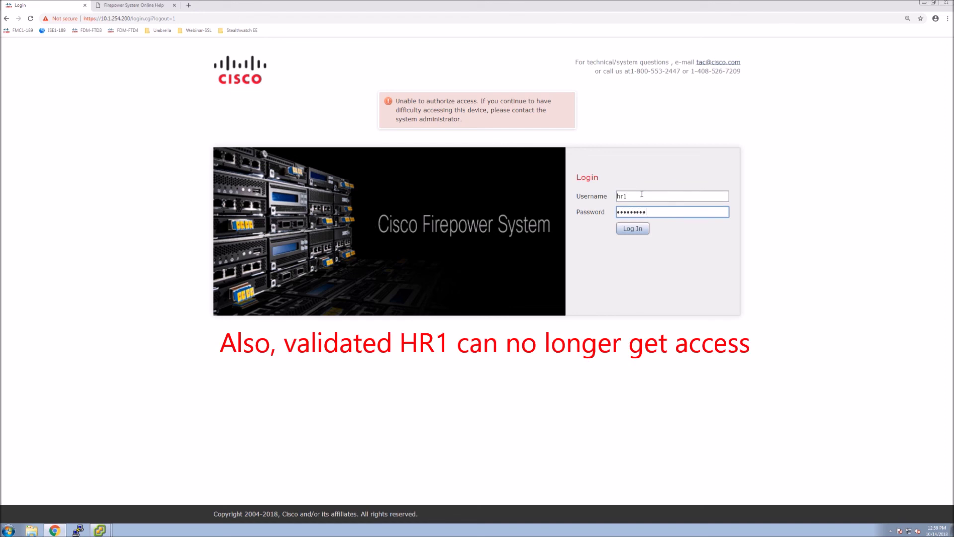
key(Return)
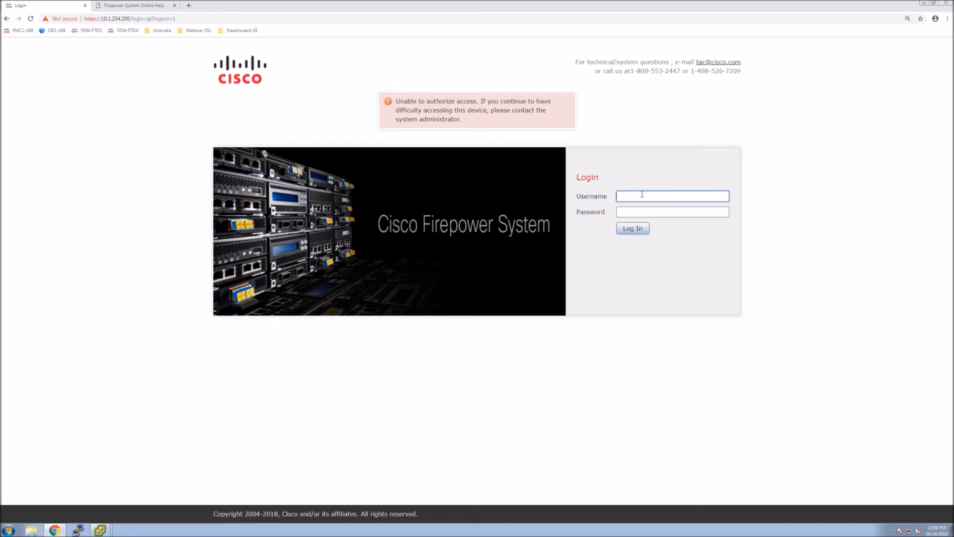
text(FMC-Admin)
text(1)
- Sign in as FMC-Admin1 from the mapped administrator group
key(Tab)
key(Return)
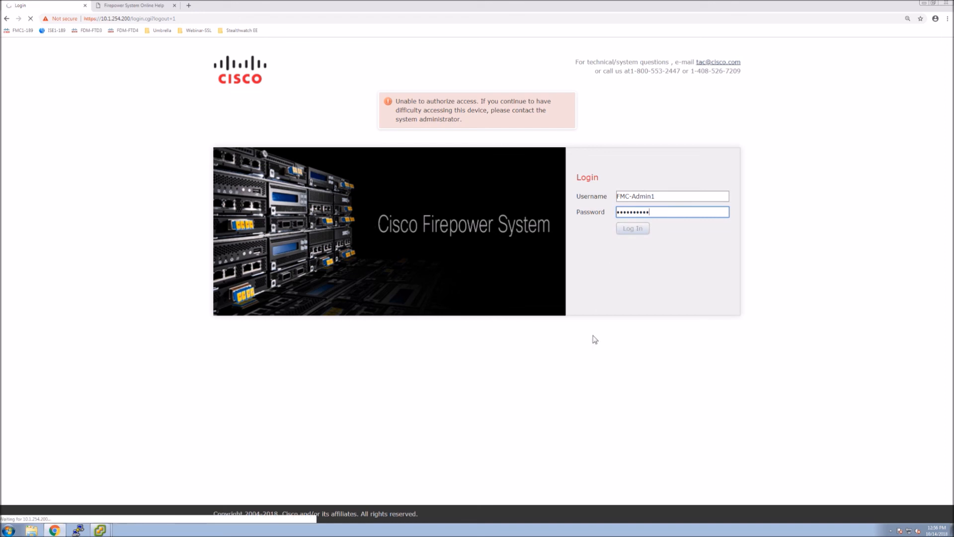